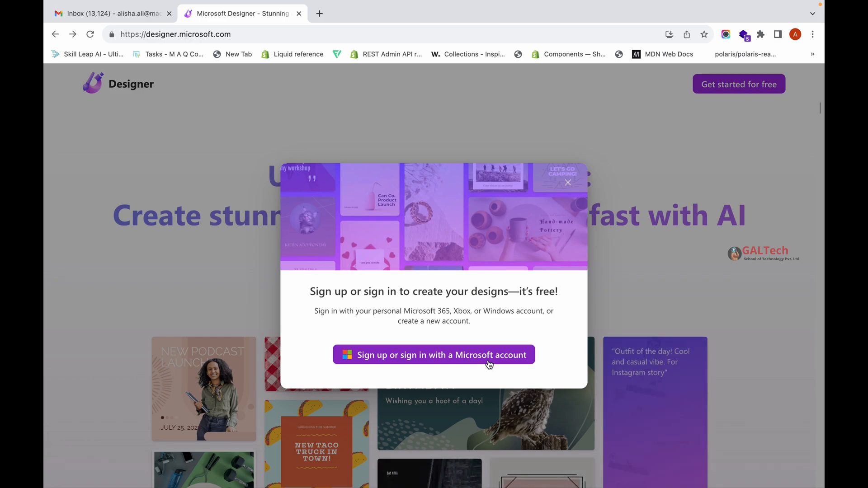
Step: Sign in to Designer with the prefilled Microsoft account and choose to stay signed in
click(489, 365)
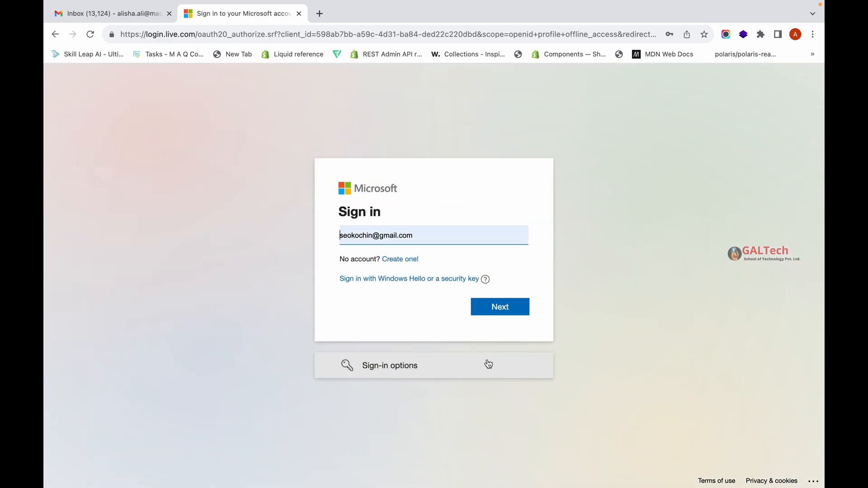
click(491, 307)
click(508, 339)
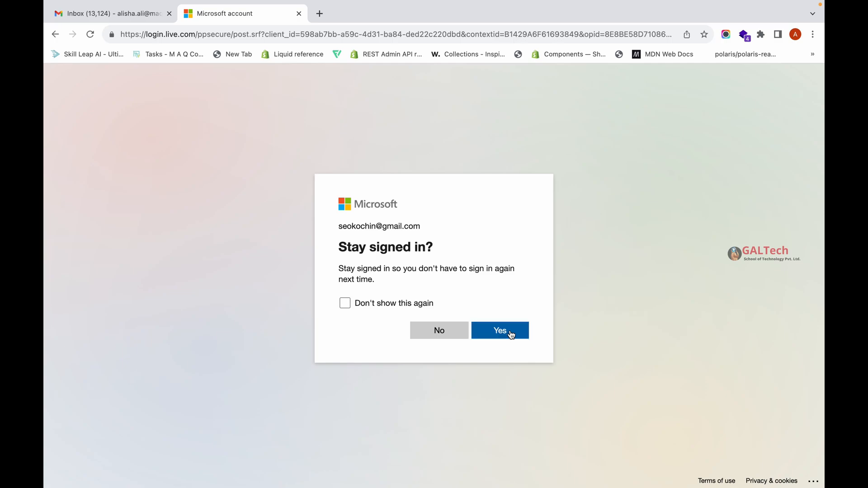
click(518, 334)
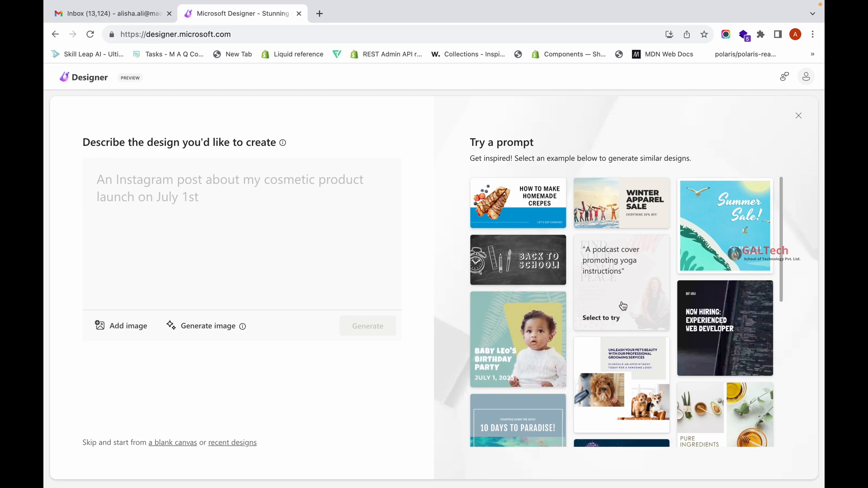
Step: Generate designs for a modern Instagram post on a women's clothing store's 30% sale, Jul 24 to Jul 30, in attention-grabbing pink, purple, or red colors
scroll(669, 284, down, 4)
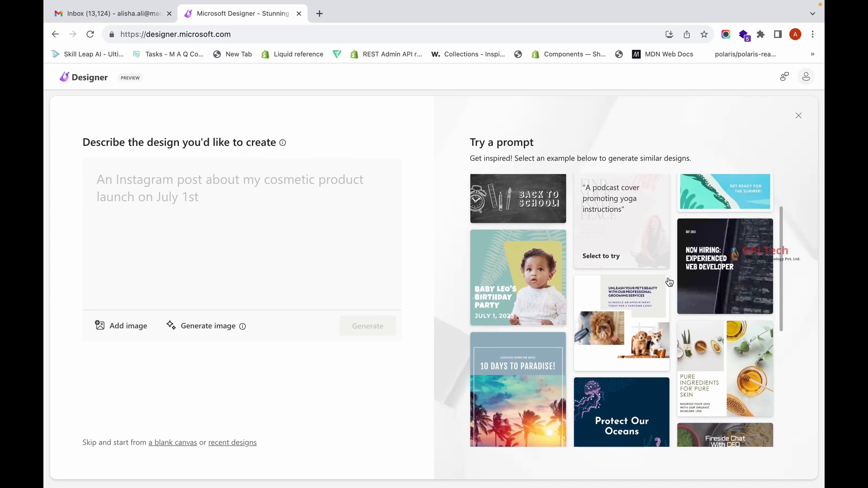
scroll(668, 281, down, 3)
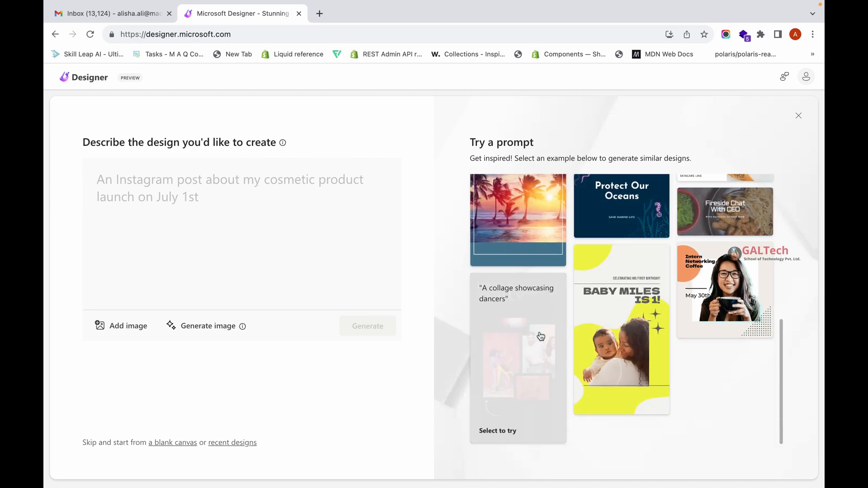
scroll(537, 316, up, 2)
scroll(533, 279, up, 5)
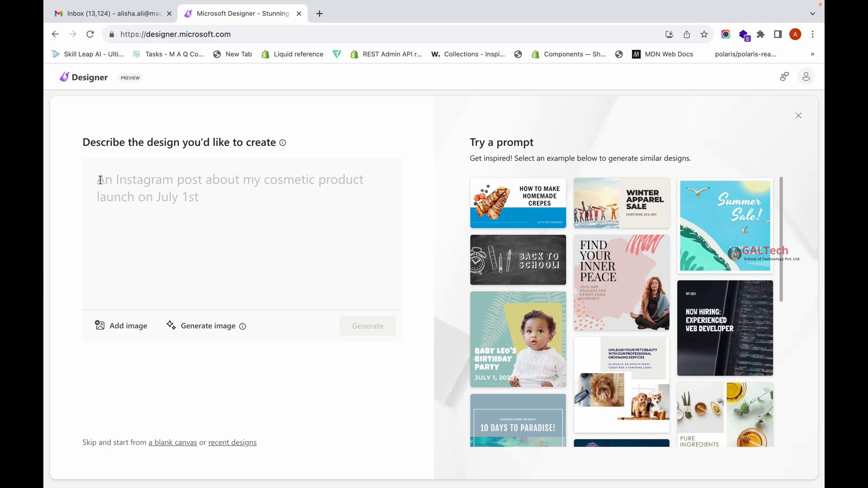
text(Create a modern Instagram post for a women's clothing store's 30% sale starting on Jul 24 and ending on Jul 30. Use pink, purple, or red colors to attract attention)
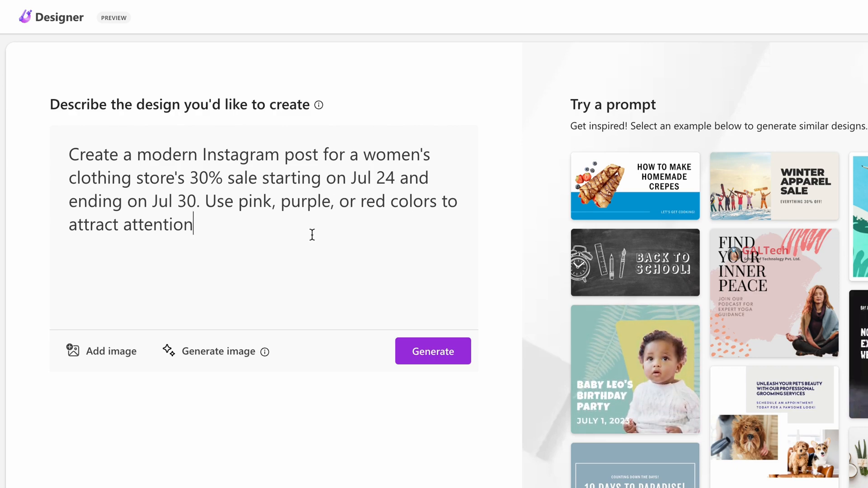
click(440, 358)
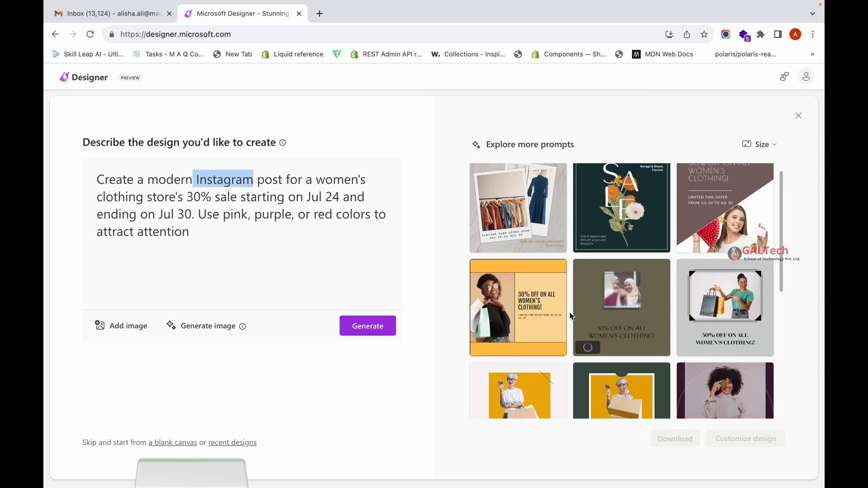
Step: Look through the generated designs and view the dark green one with the woman holding shopping bags at full size
scroll(570, 314, down, 3)
scroll(571, 315, down, 5)
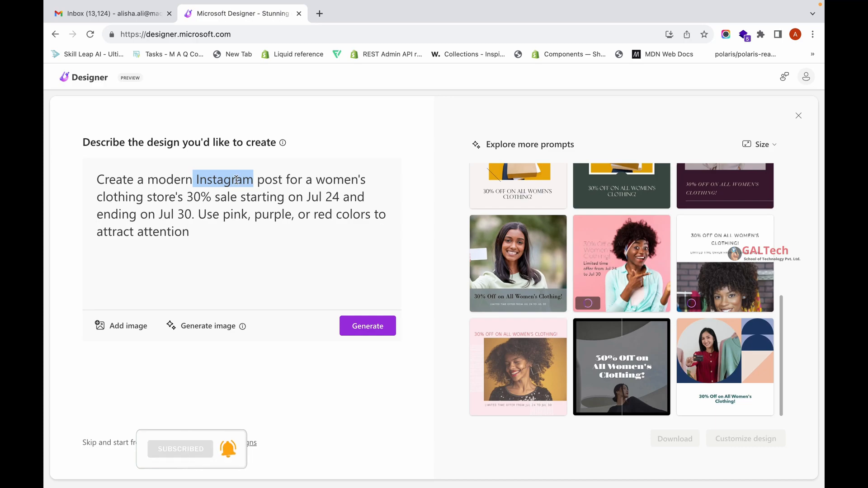
scroll(524, 297, up, 5)
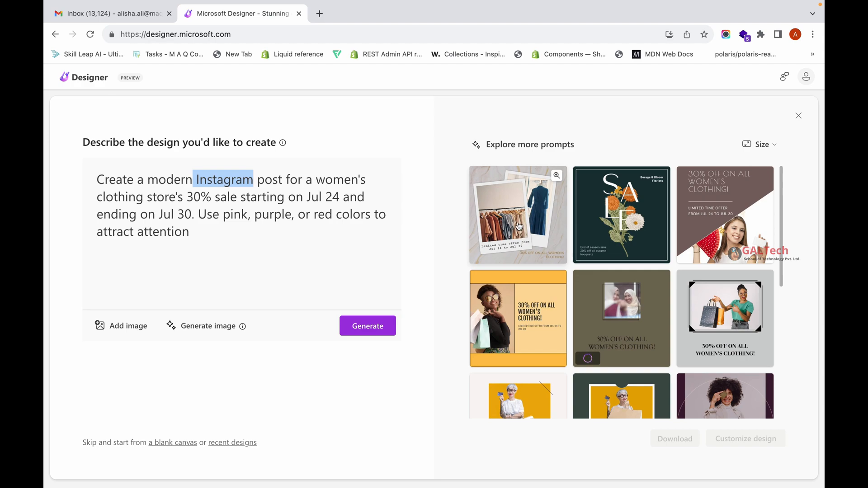
scroll(568, 233, down, 5)
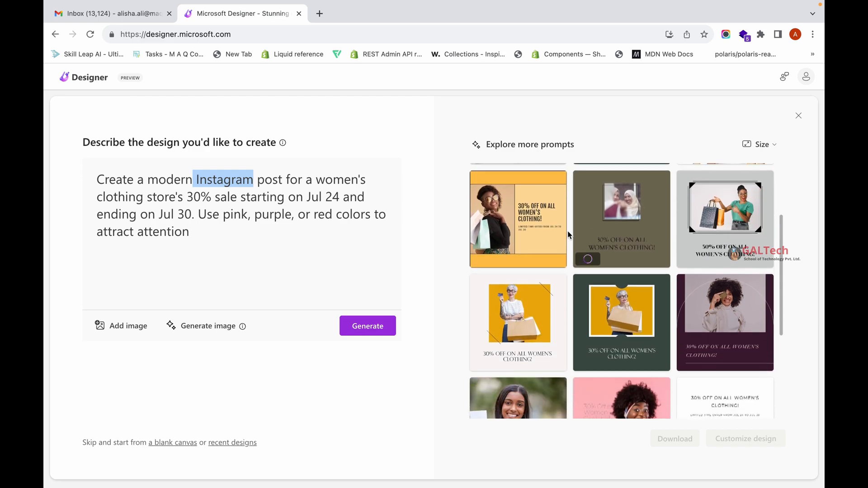
scroll(568, 234, down, 2)
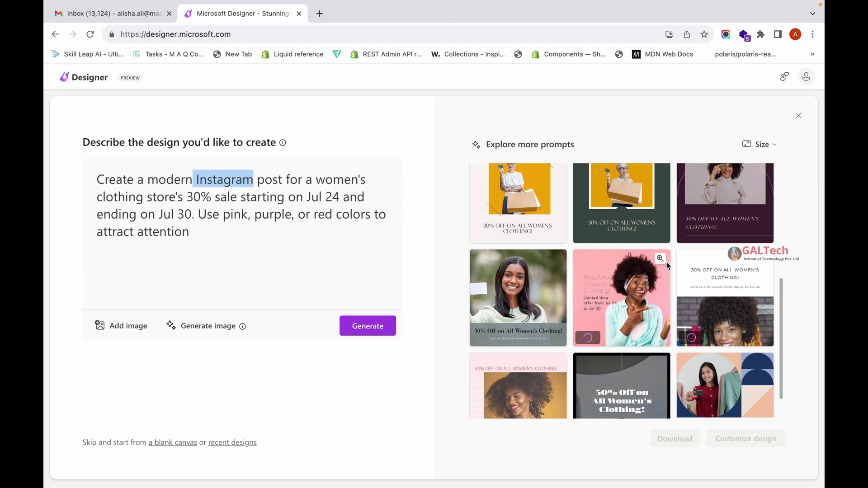
scroll(666, 264, up, 5)
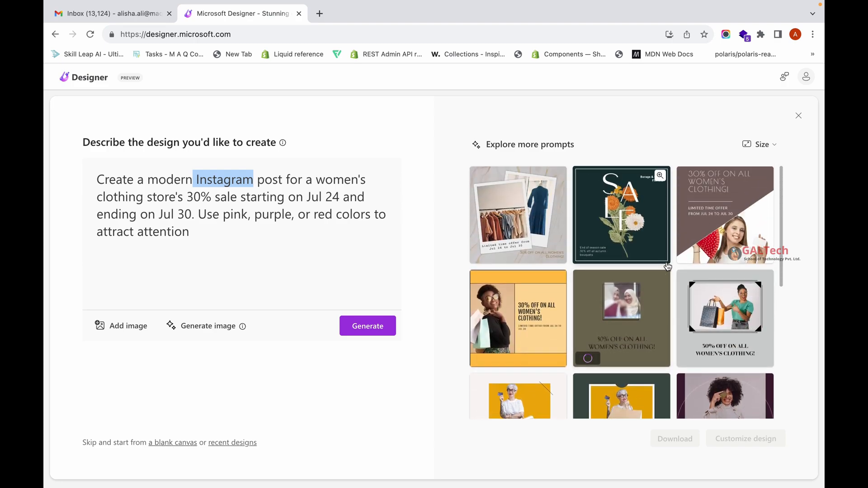
scroll(664, 280, down, 3)
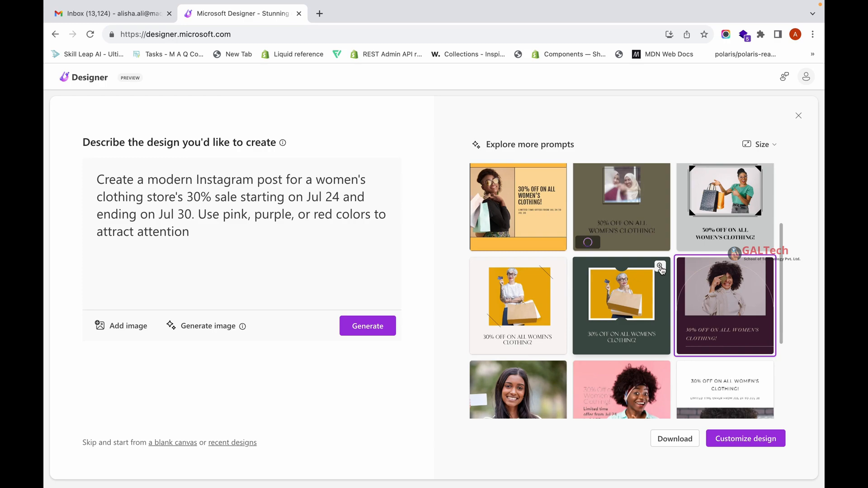
click(661, 267)
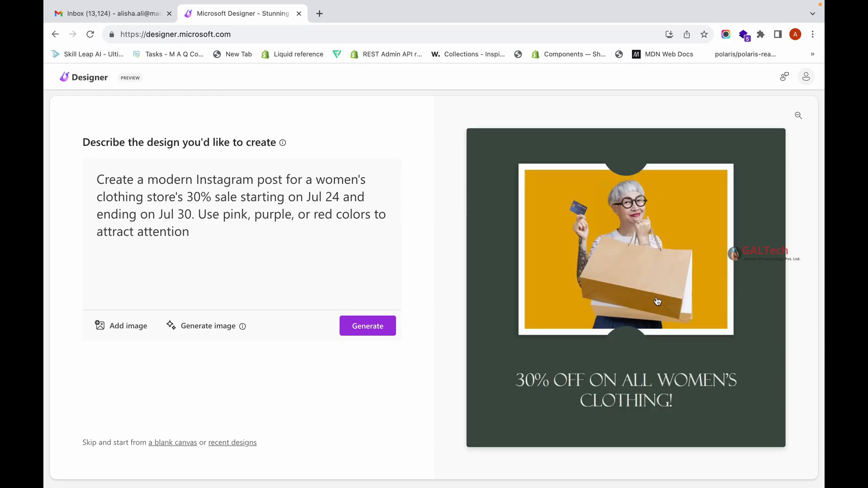
click(799, 117)
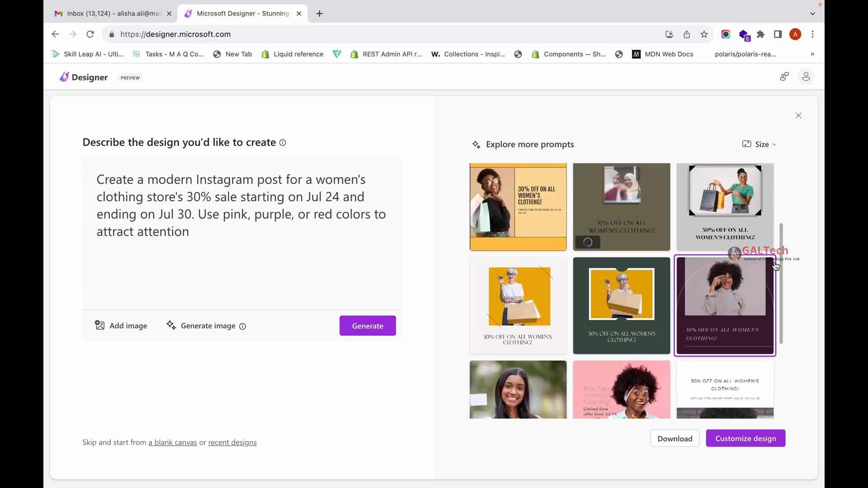
Step: Preview the dark purple 30% off design at full size and open it for customization
click(769, 271)
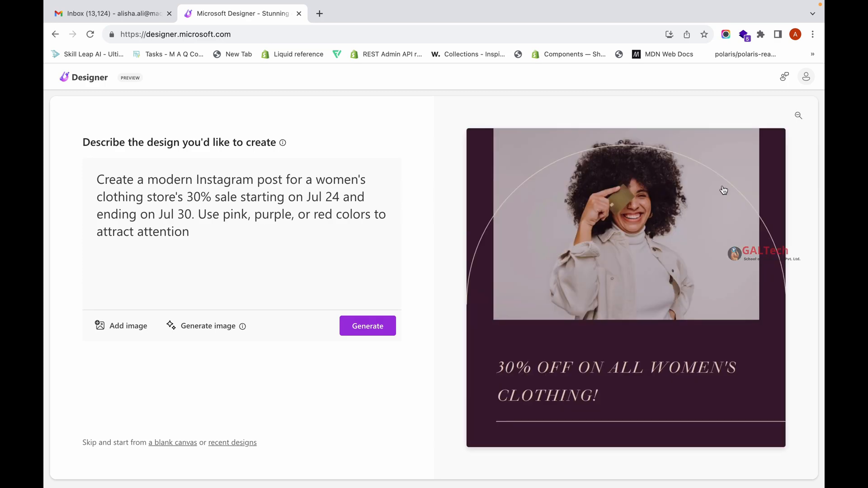
click(791, 118)
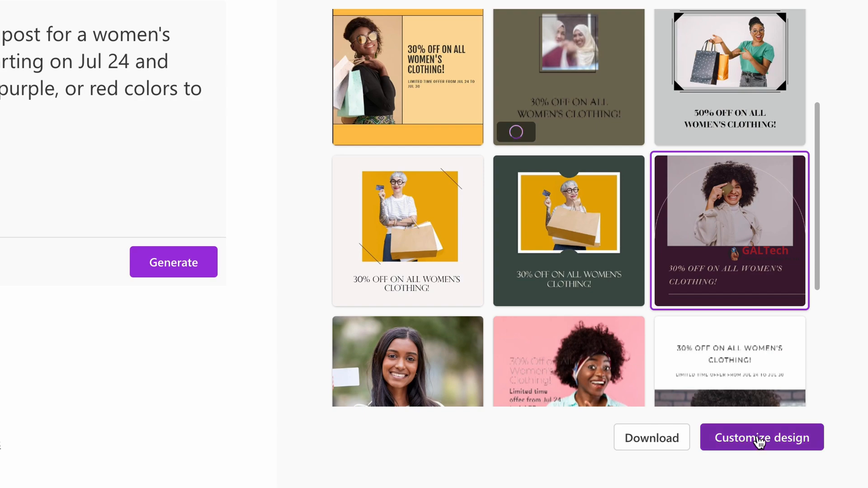
click(759, 441)
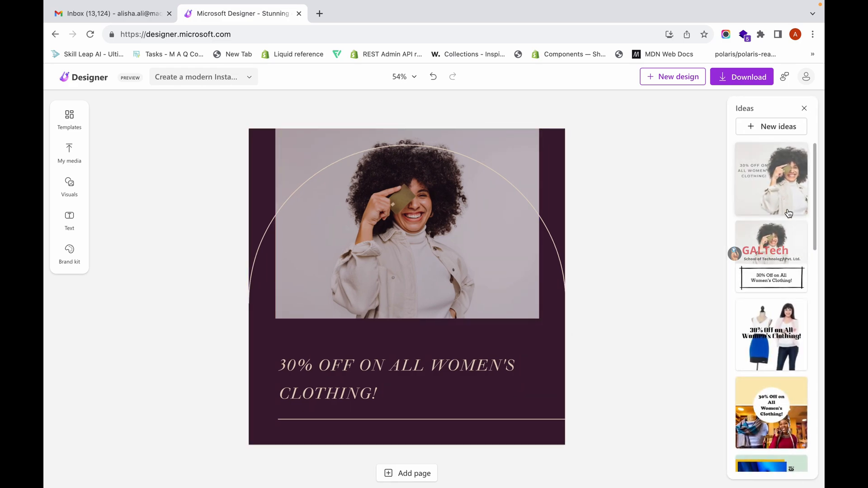
Step: Look through the suggested design ideas for alternative layouts of the sale post
scroll(777, 307, down, 1)
scroll(776, 308, down, 10)
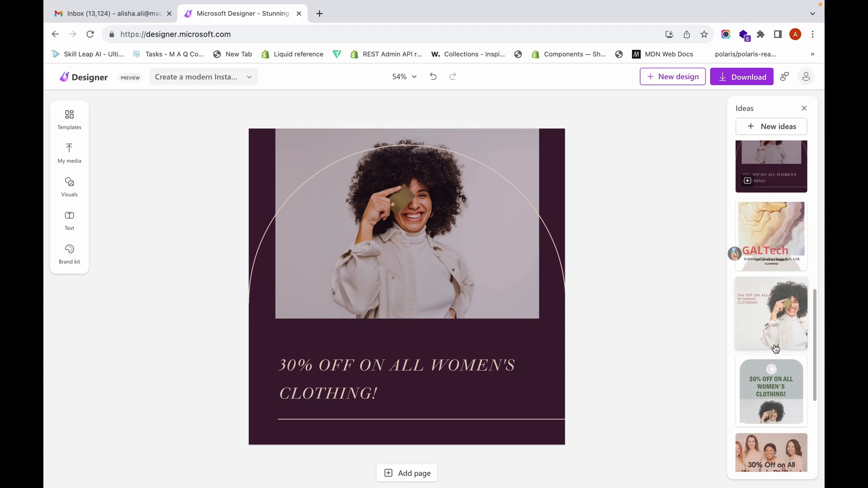
scroll(777, 382, down, 5)
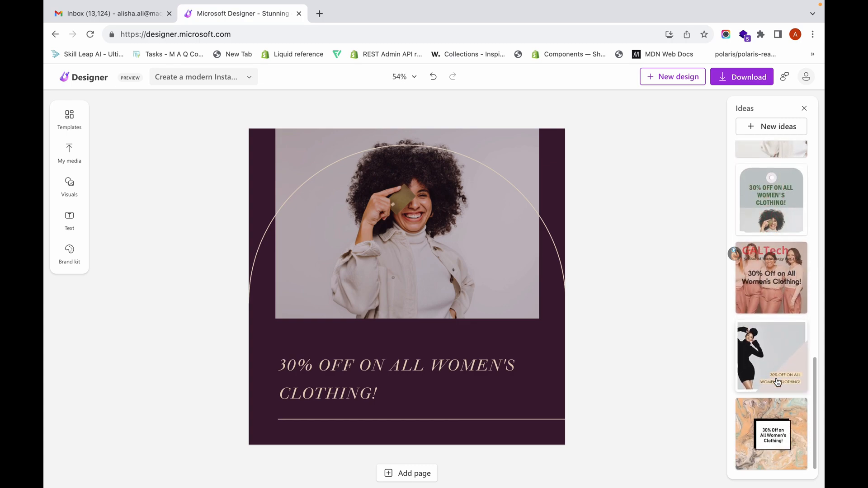
scroll(778, 382, up, 5)
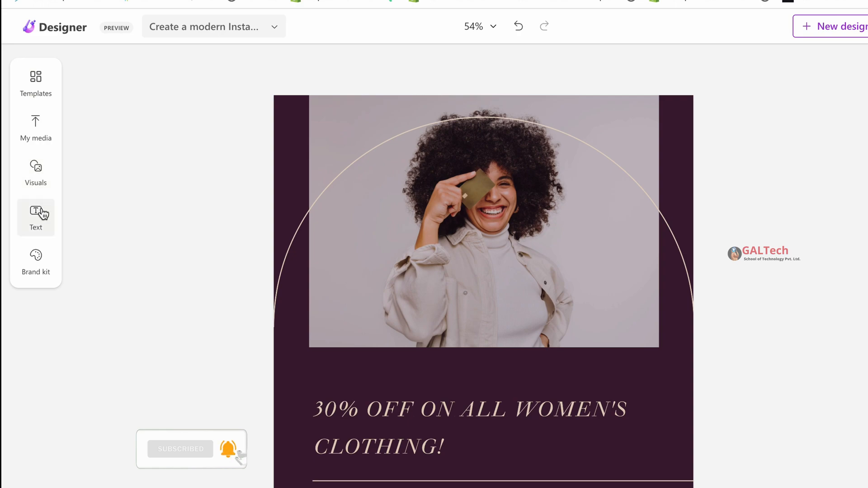
Step: Browse the available design templates and open the uploaded media with its file upload sources
click(41, 94)
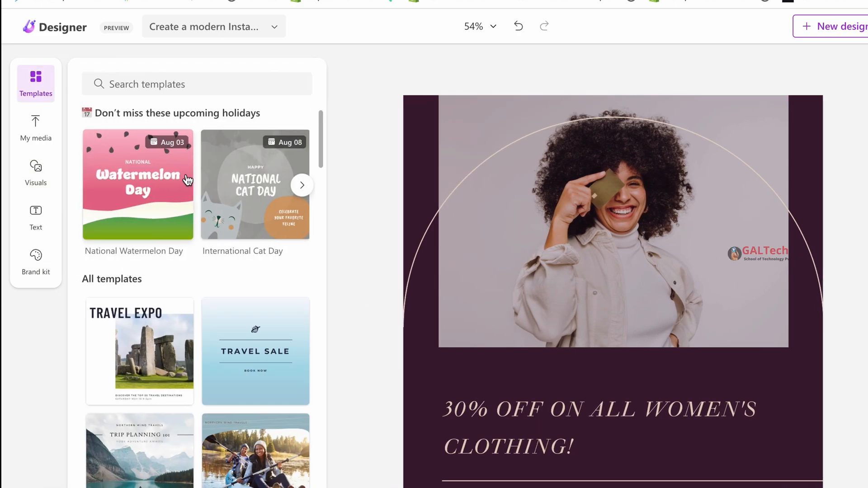
scroll(187, 180, down, 4)
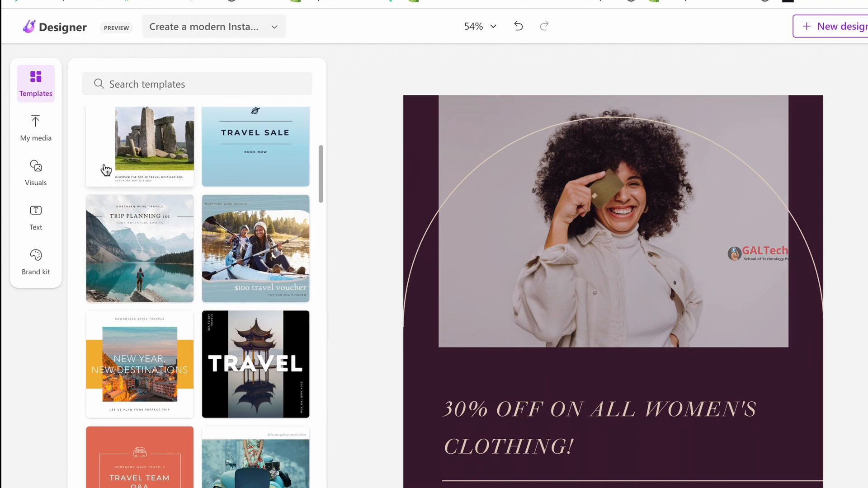
click(44, 141)
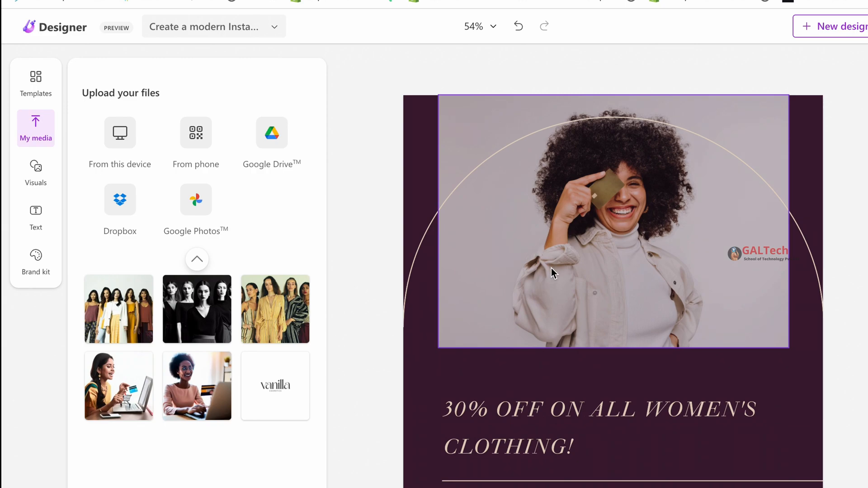
Step: Open the visuals library and examine its AI image generation option and example prompts
click(36, 174)
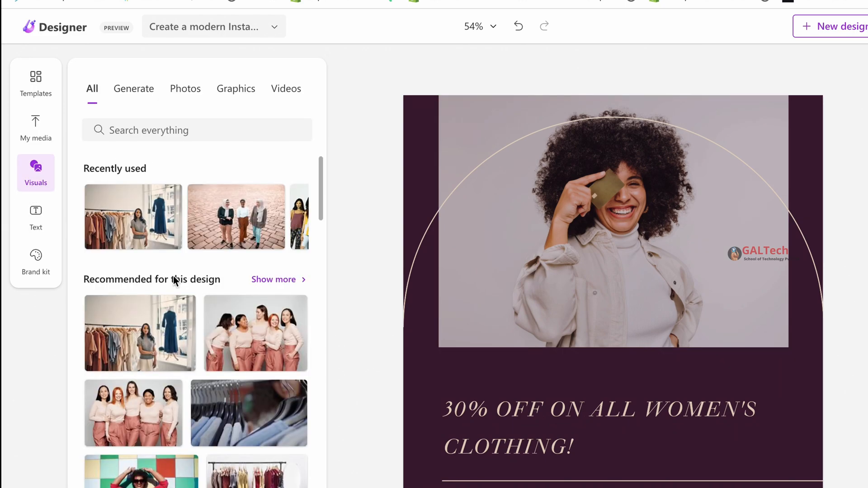
click(138, 106)
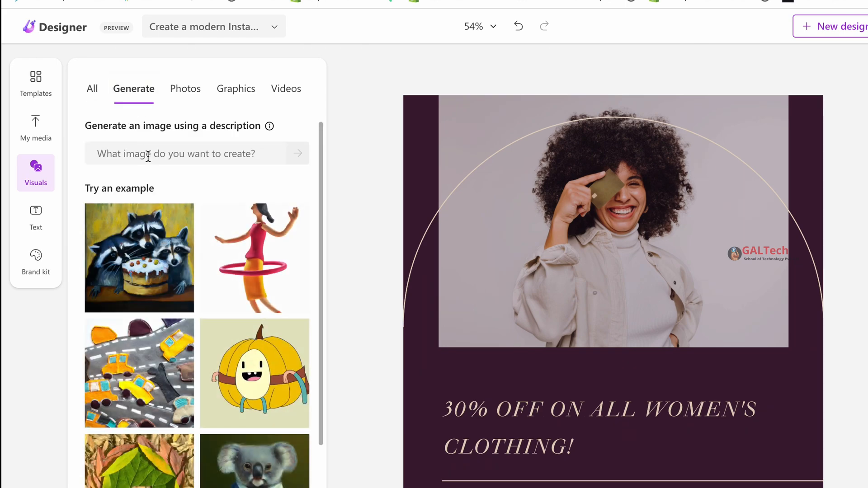
click(148, 154)
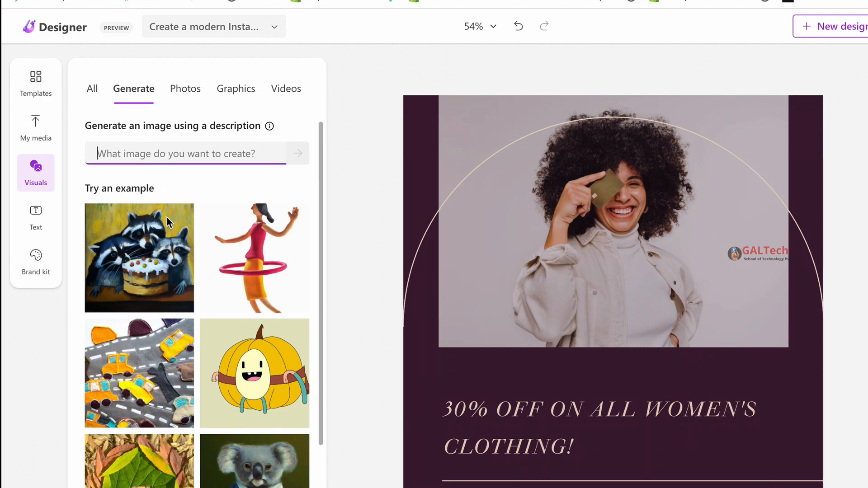
mouse_move(171, 295)
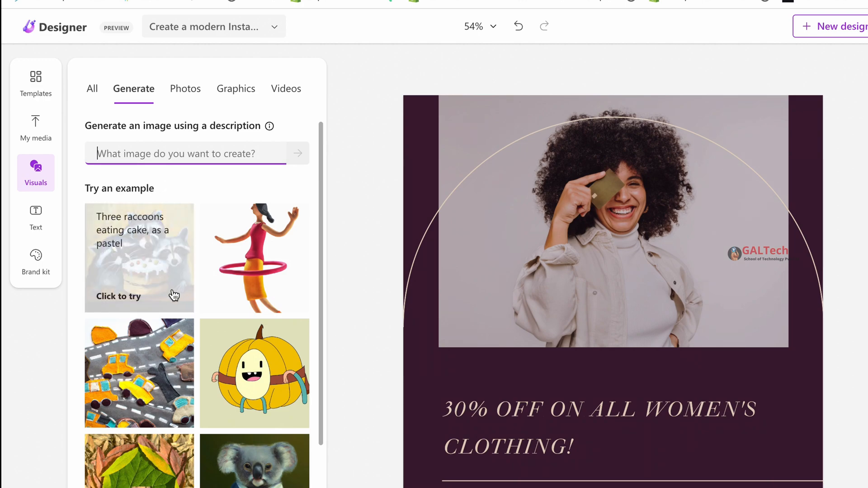
Step: Browse the photo, graphics and video collections in the visuals library
click(180, 91)
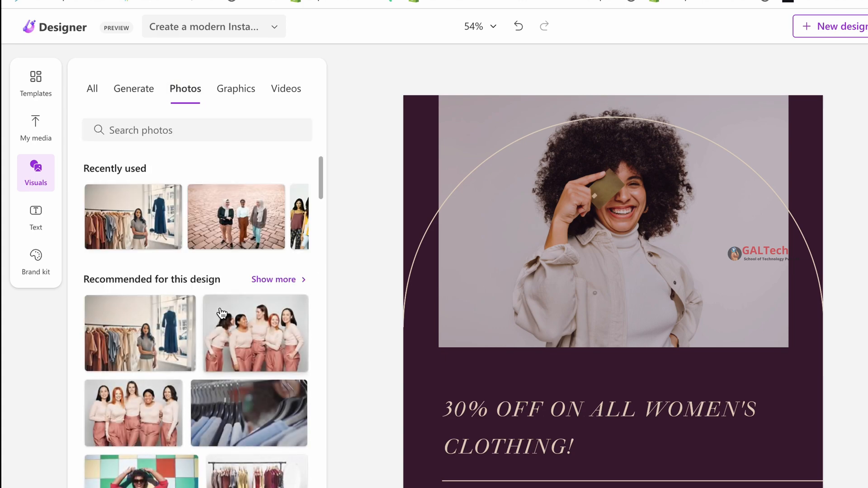
scroll(221, 311, down, 15)
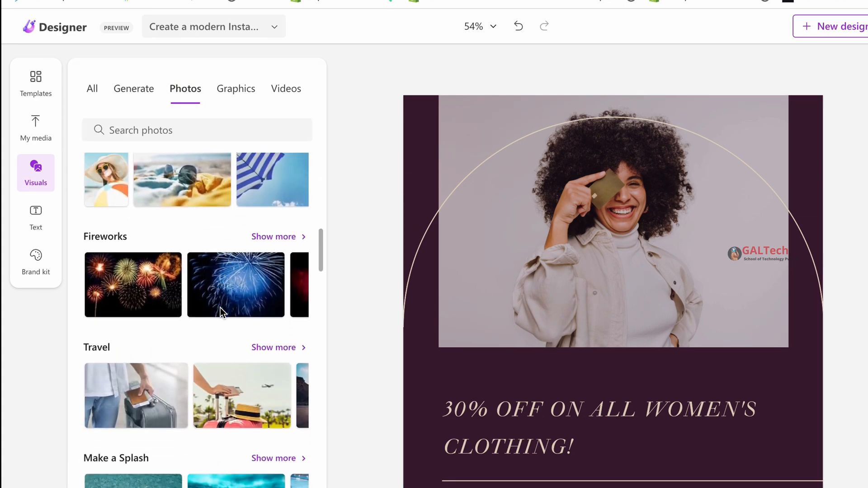
scroll(219, 310, up, 10)
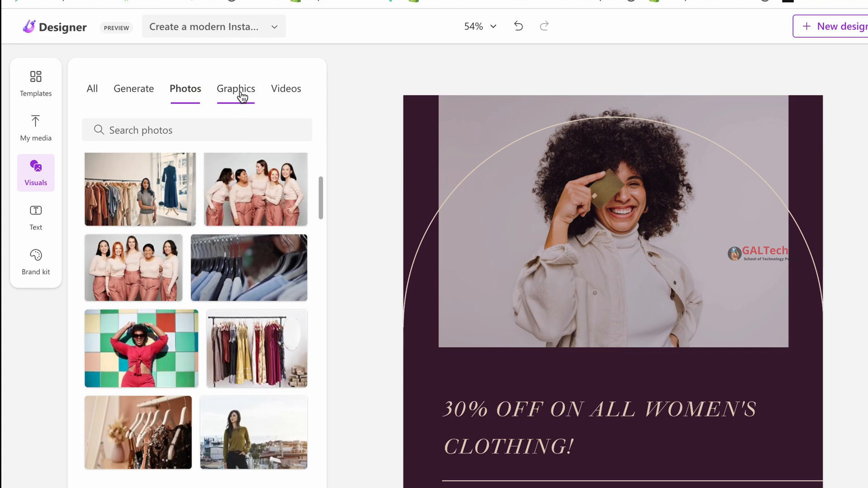
click(243, 97)
scroll(263, 316, down, 5)
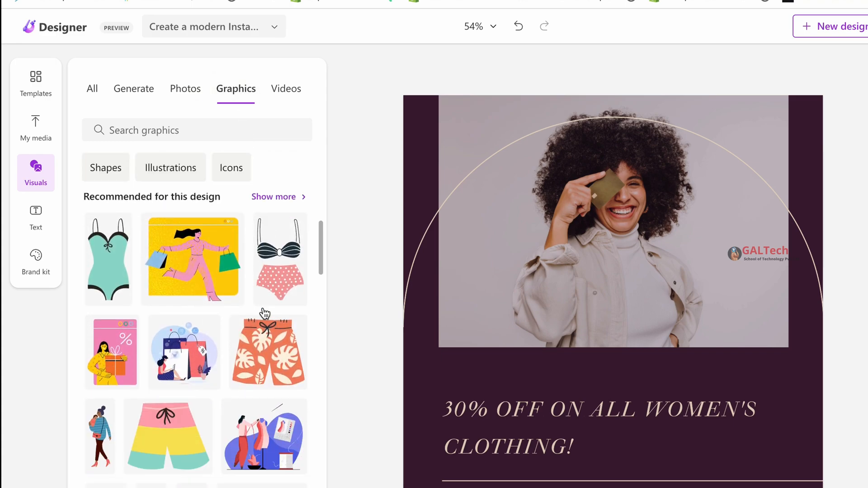
scroll(265, 313, down, 10)
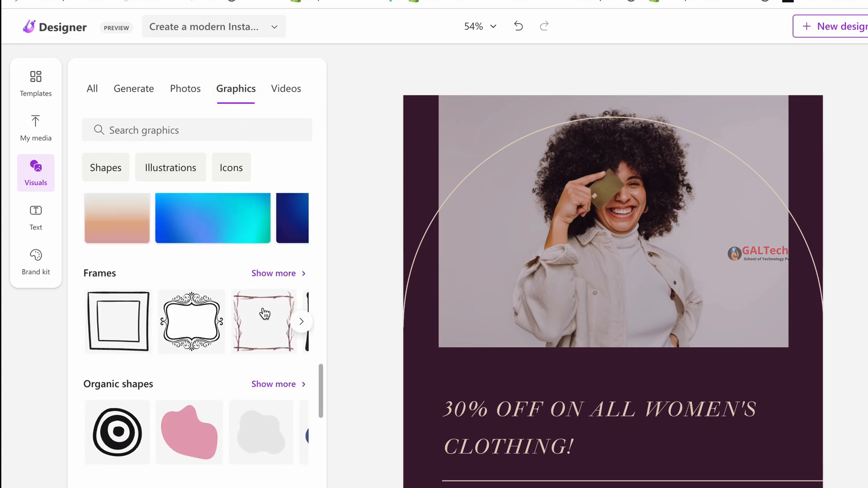
click(286, 90)
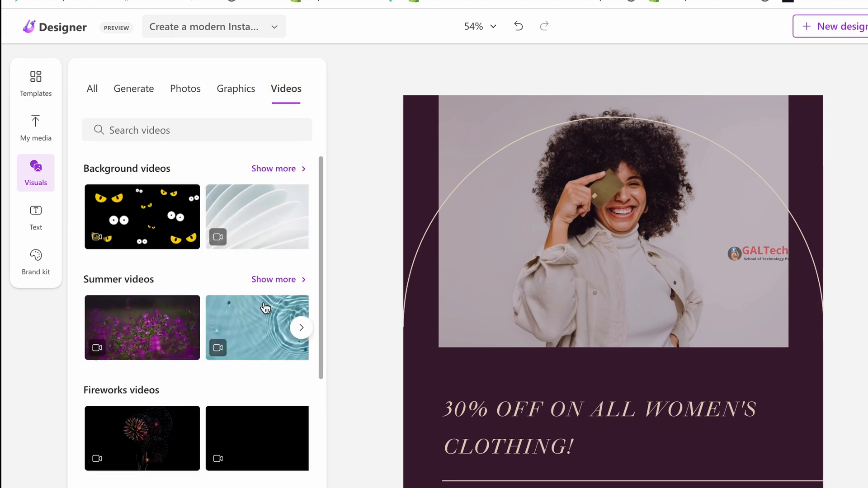
Step: Look through the remaining video collections and the ready-made text styles
scroll(265, 308, down, 4)
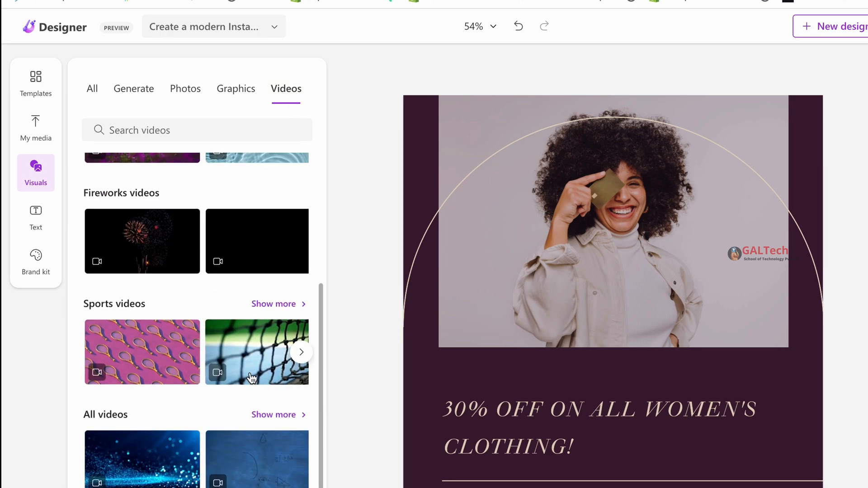
scroll(251, 375, up, 4)
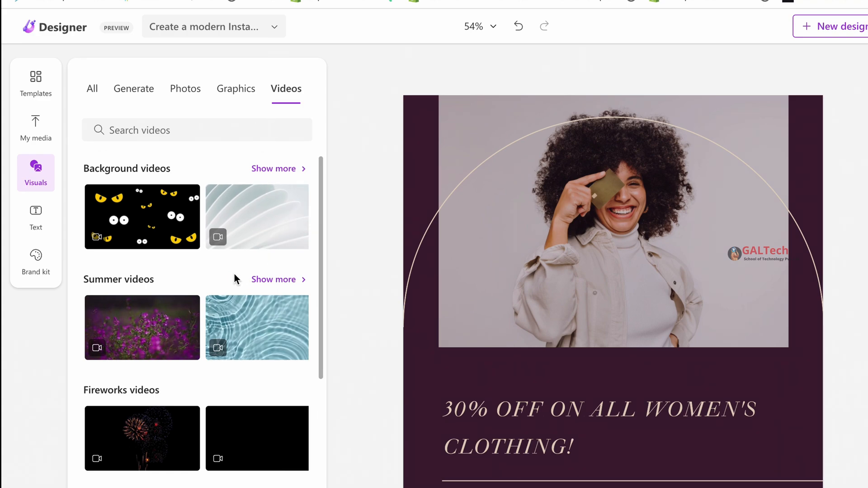
click(35, 220)
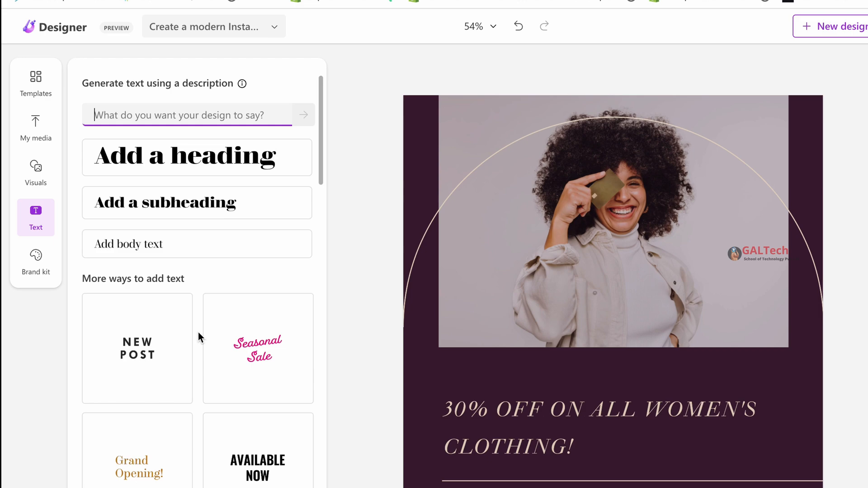
scroll(199, 337, down, 6)
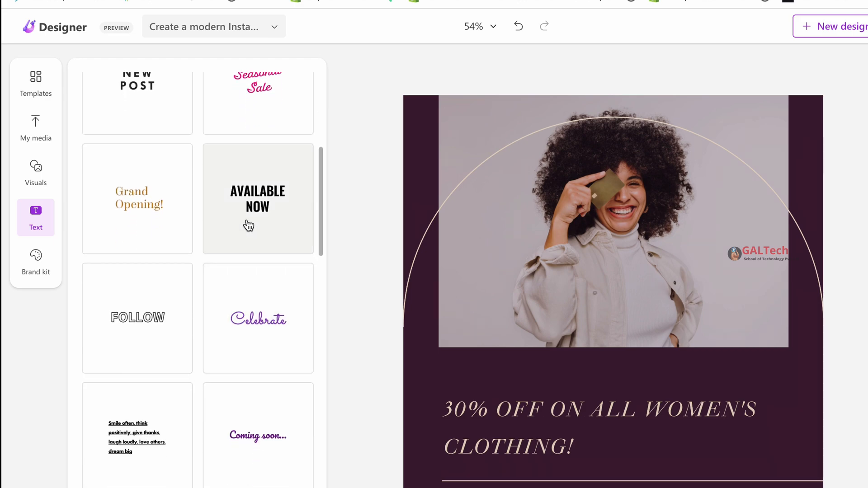
scroll(244, 335, up, 5)
scroll(245, 336, up, 1)
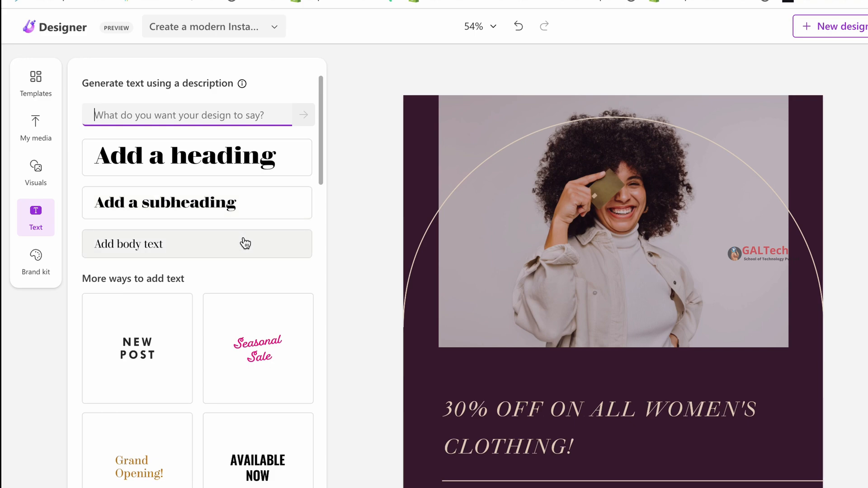
Step: Browse the brand kit's suggested font and colour styles
click(42, 269)
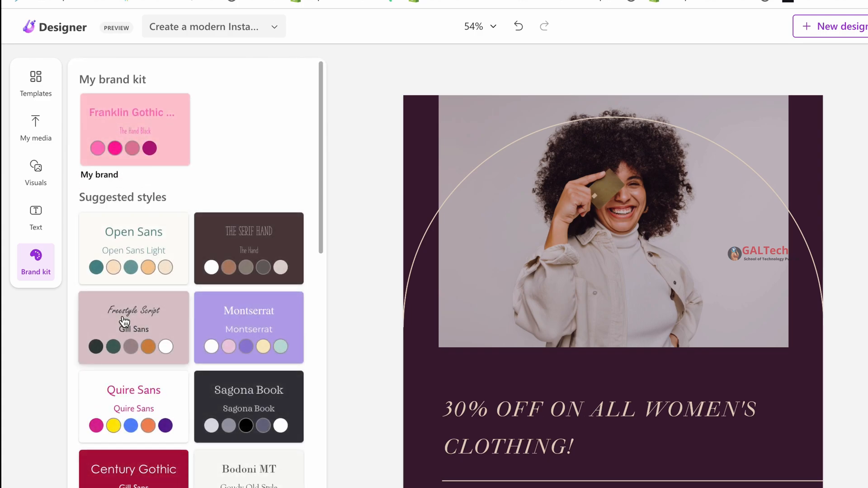
scroll(124, 322, down, 6)
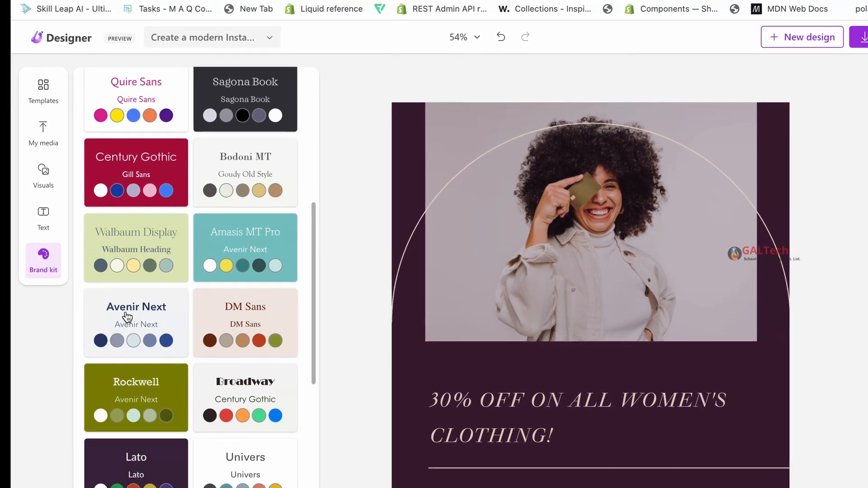
click(493, 386)
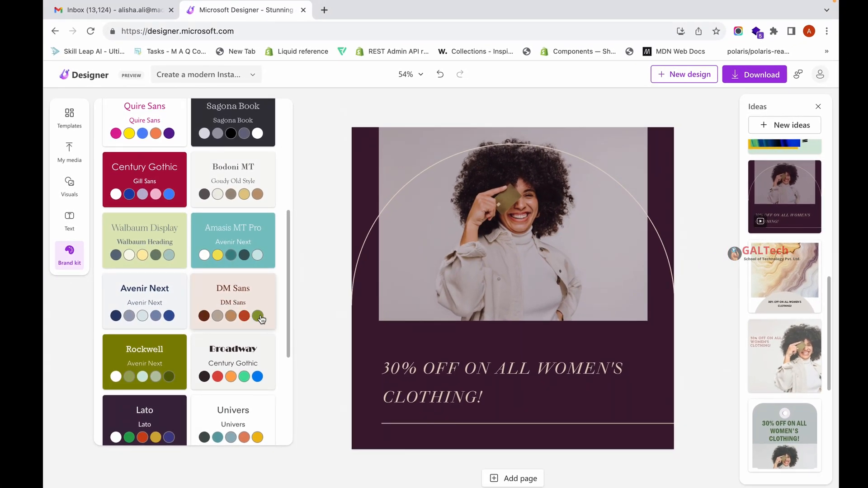
scroll(256, 333, down, 5)
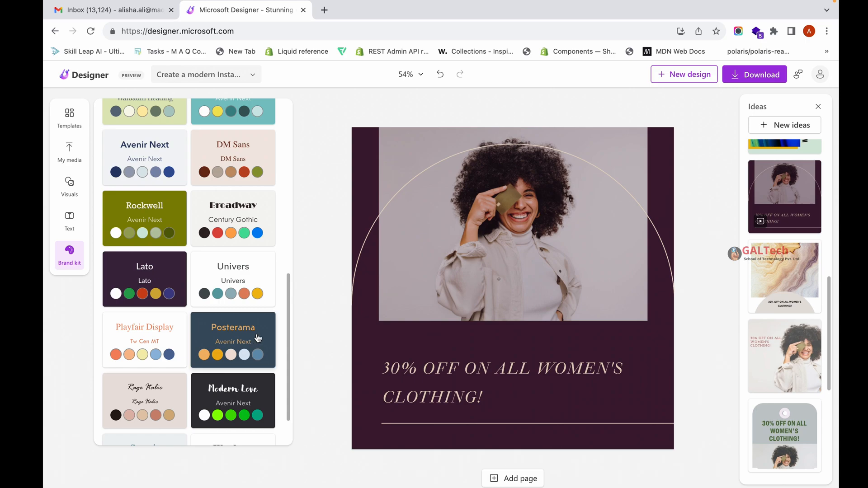
scroll(259, 344, down, 2)
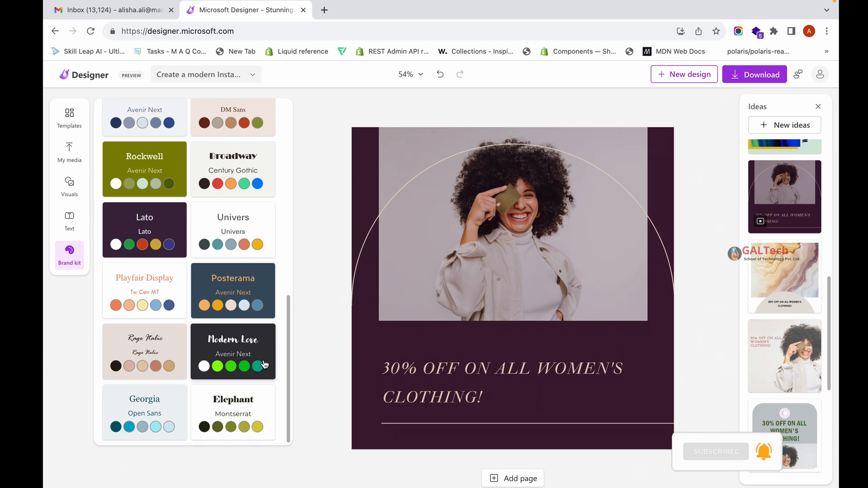
scroll(264, 365, up, 10)
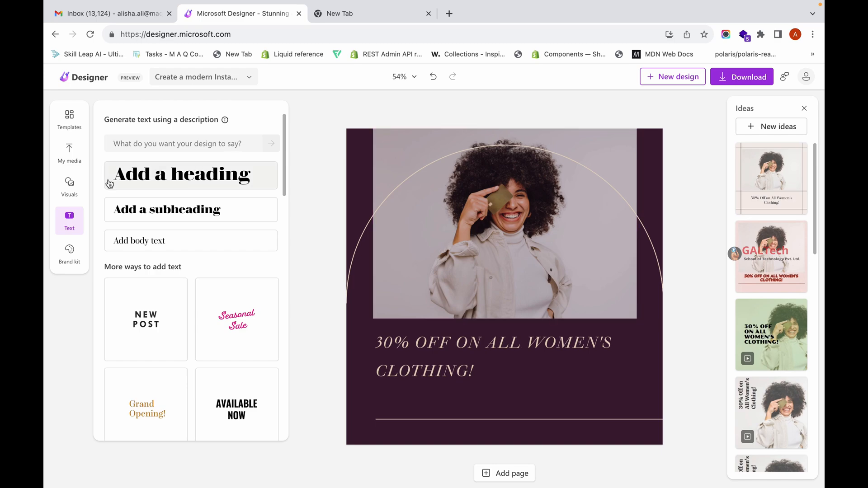
Step: Add the uploaded Queen logo to the post and shrink it into the photo's upper-left corner
click(75, 158)
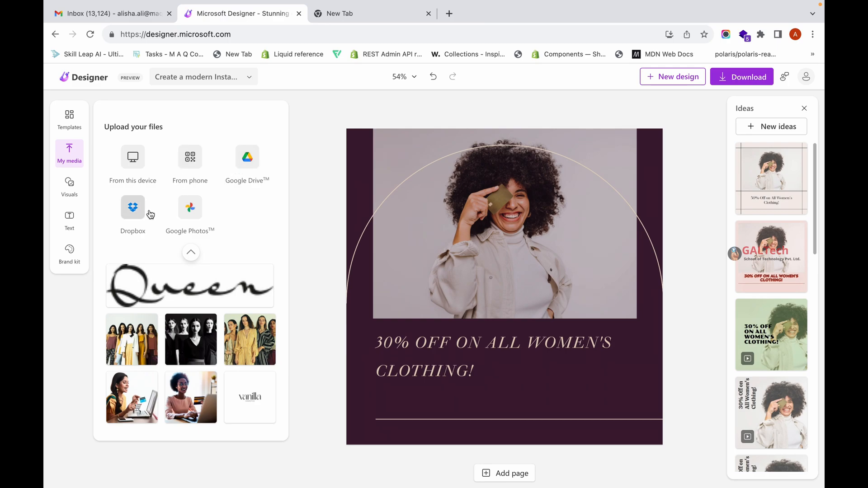
click(180, 293)
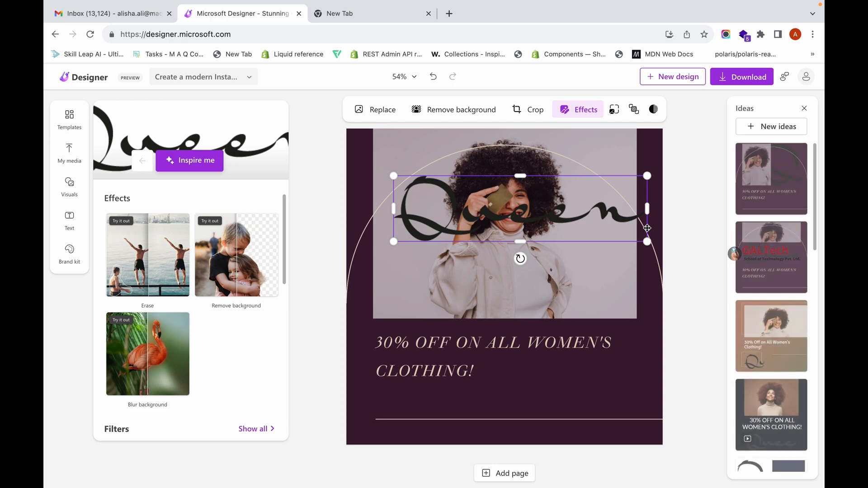
drag(647, 241, 413, 143)
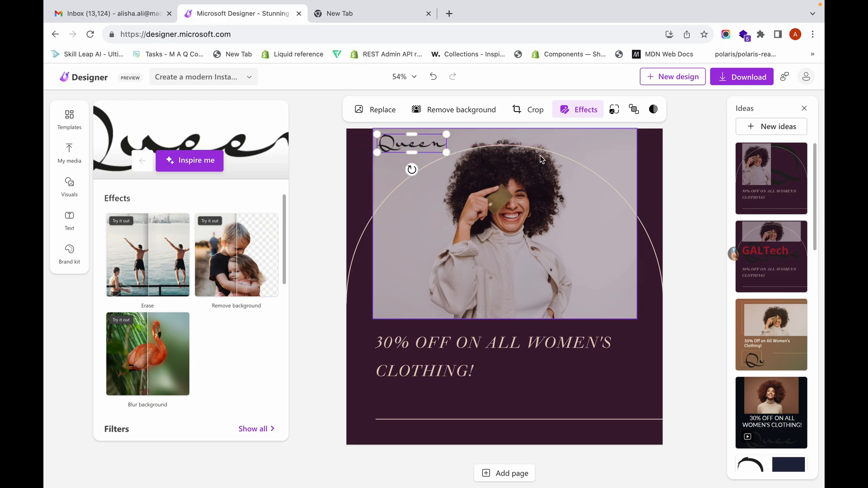
click(437, 173)
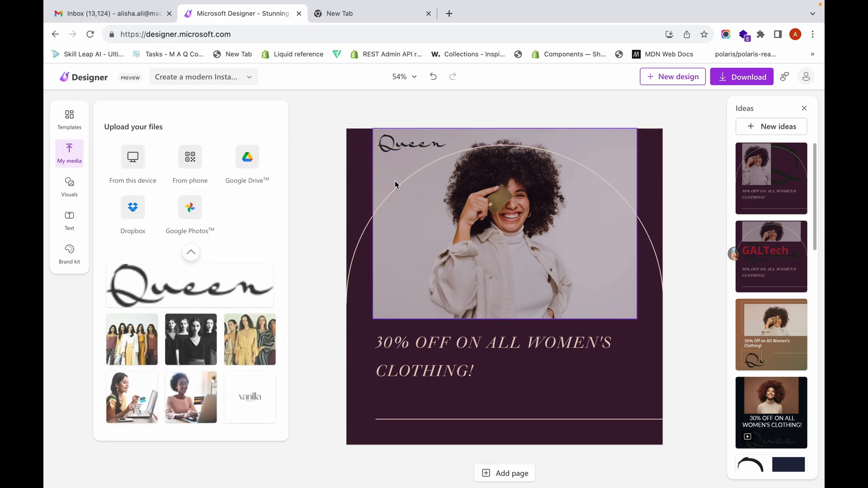
click(425, 350)
click(443, 400)
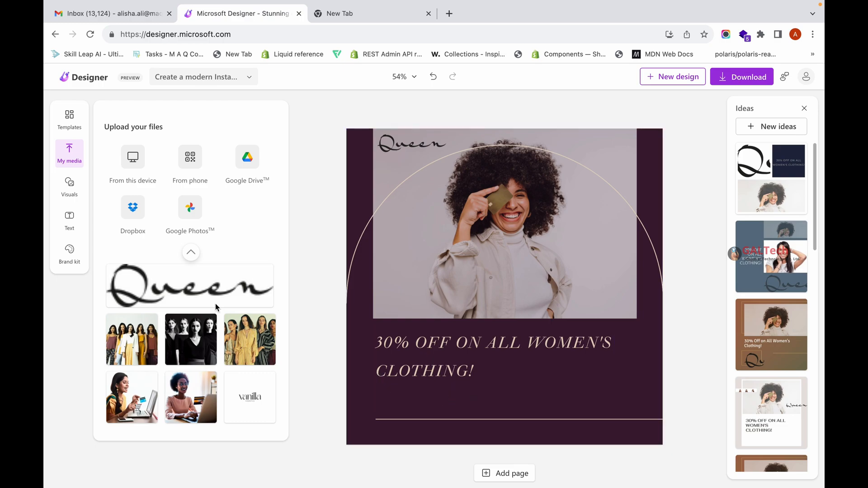
Step: Try the decorative "Celebrate" text style below the sale heading, and delete it from the post
click(71, 225)
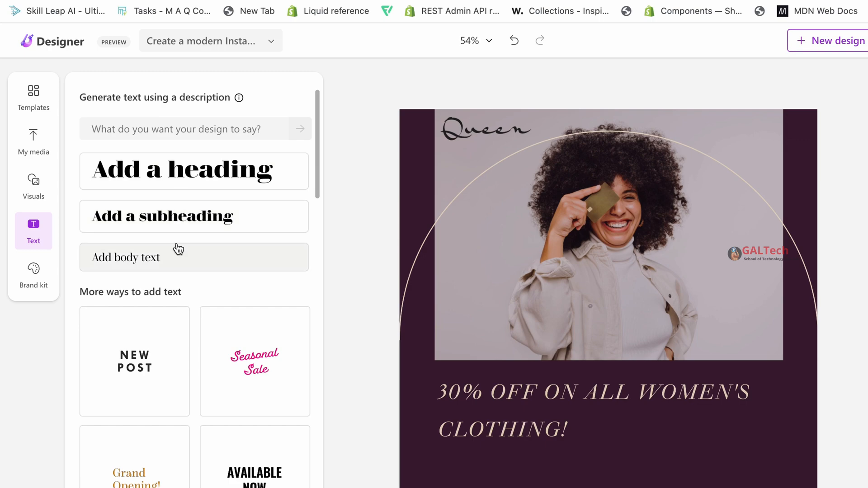
scroll(179, 249, down, 2)
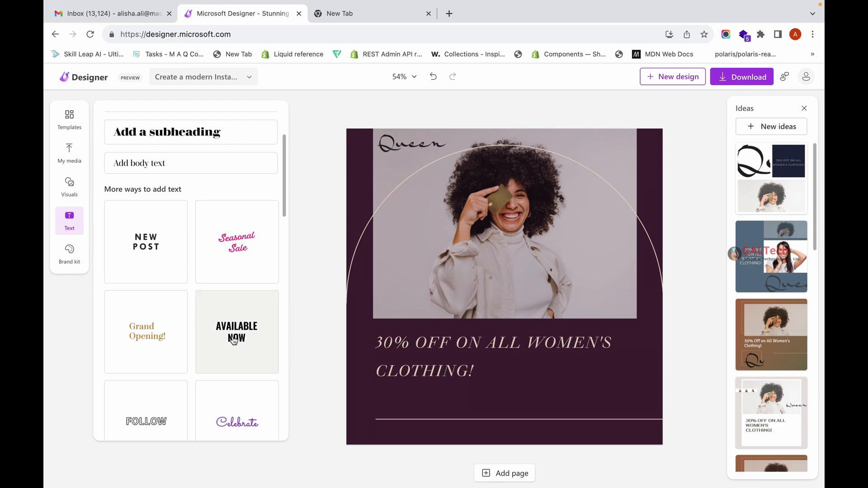
scroll(241, 298, down, 5)
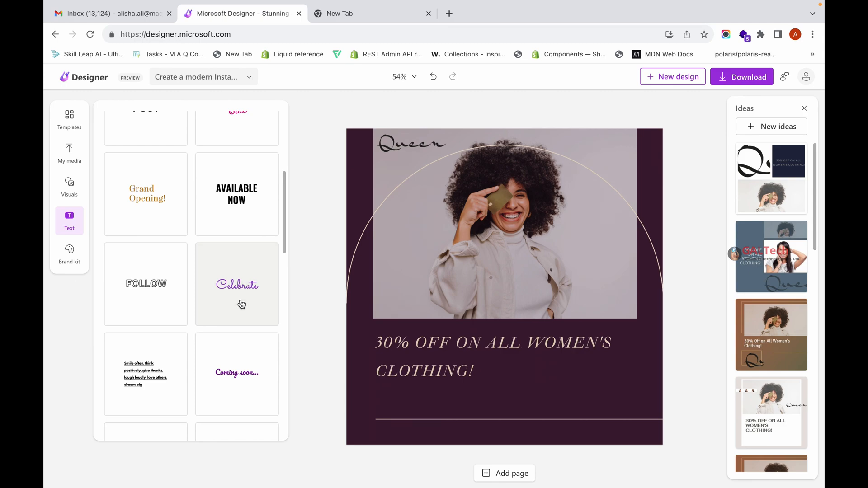
click(241, 304)
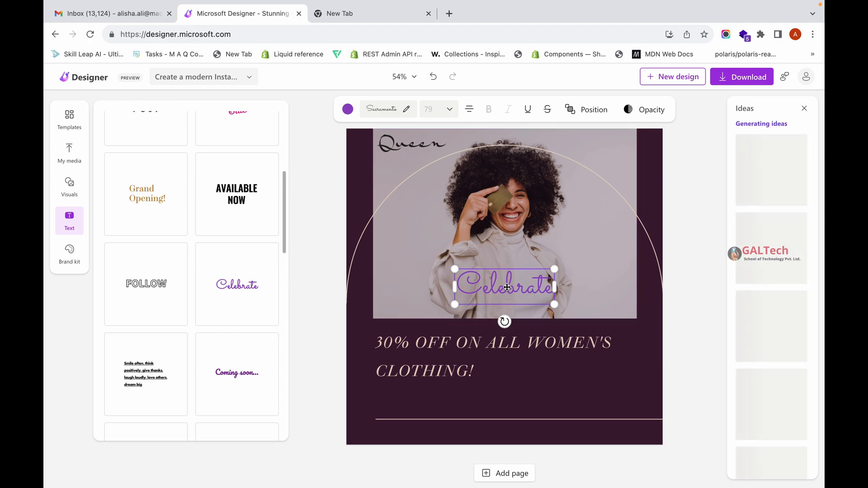
drag(503, 287, 433, 403)
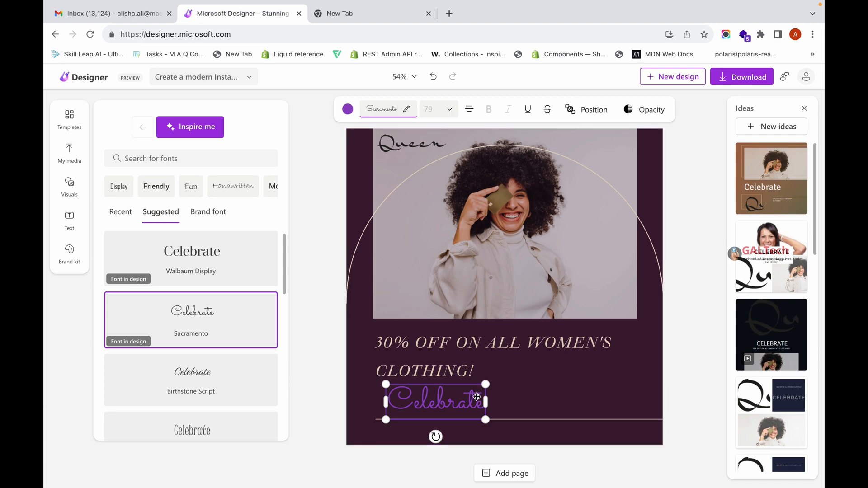
key(Delete)
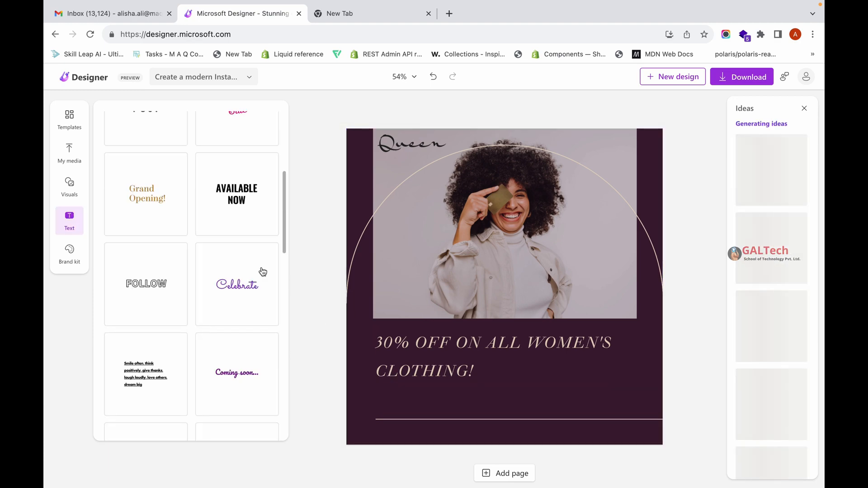
Step: Add a body text box and place it directly below the sale heading, aligned with the heading's left edge
scroll(263, 272, up, 5)
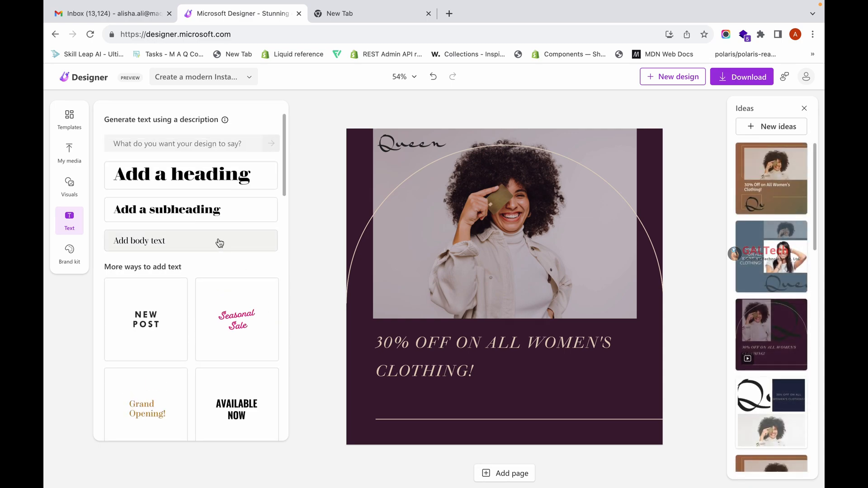
click(220, 243)
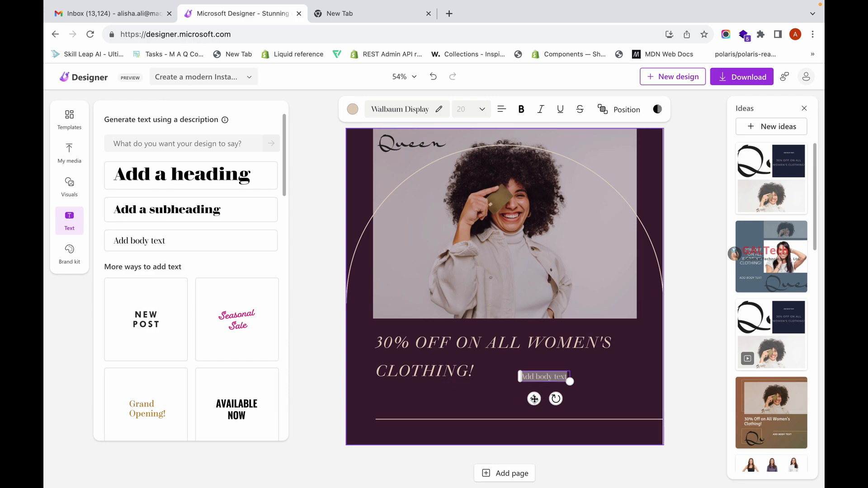
drag(533, 399, 392, 420)
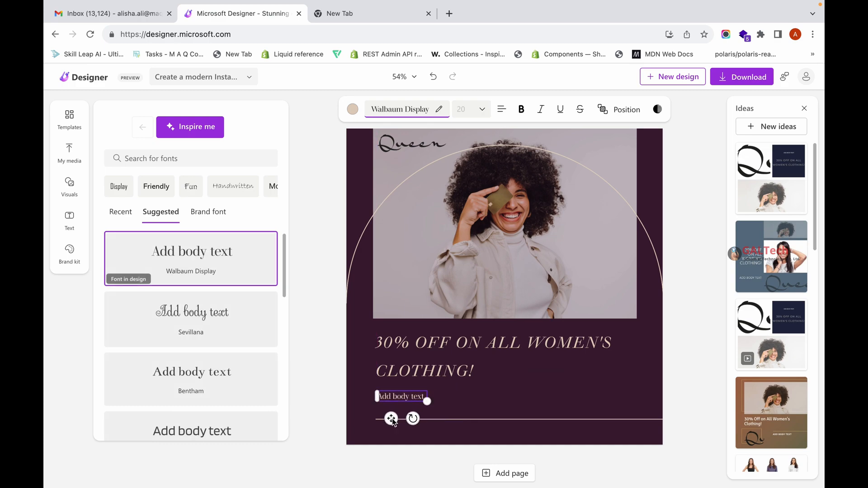
Step: Replace the placeholder body text with "Limited Time Offer : Valid till July 30"
double_click(410, 396)
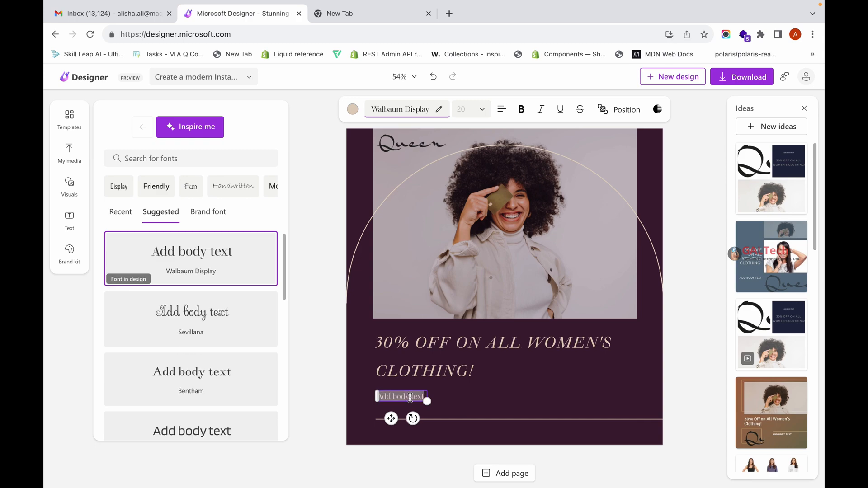
text(Lim)
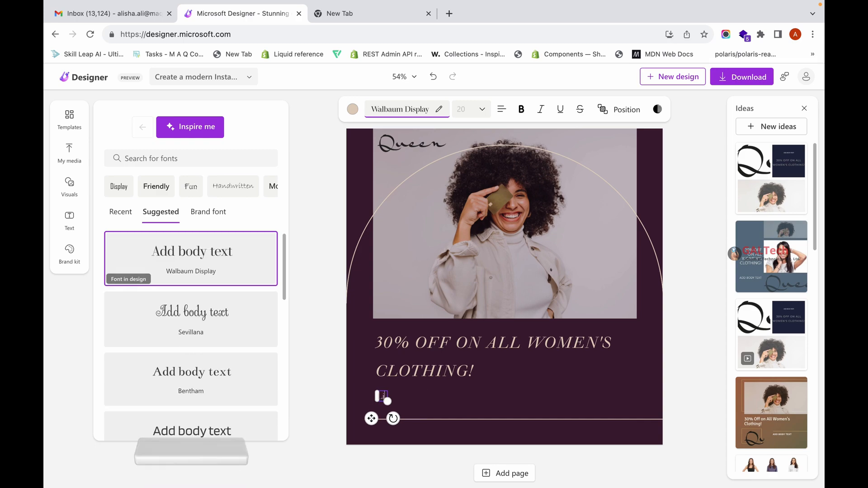
text(ite)
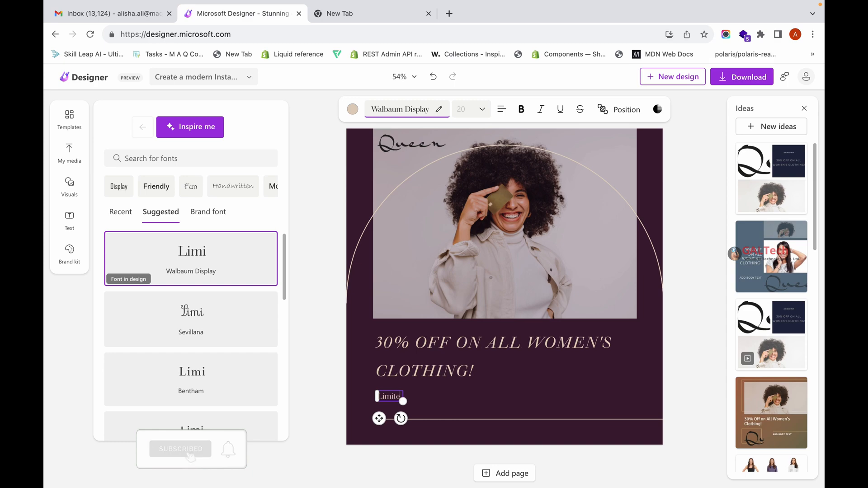
text(d Time)
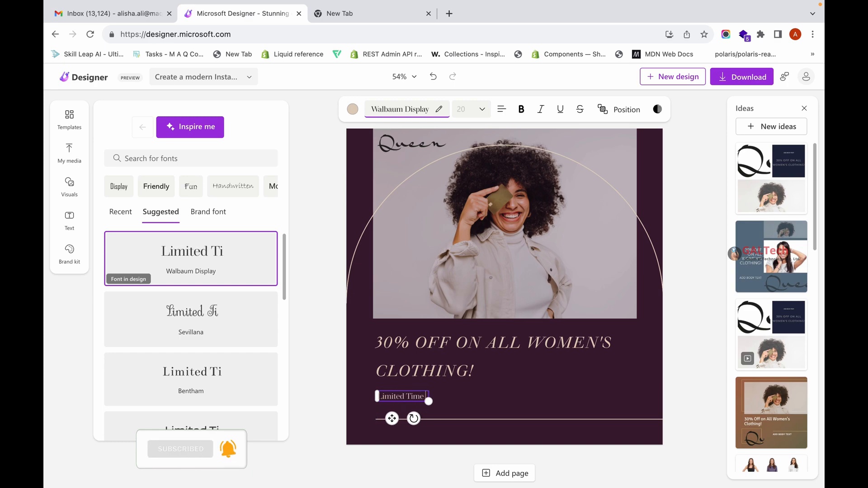
text( Offer :)
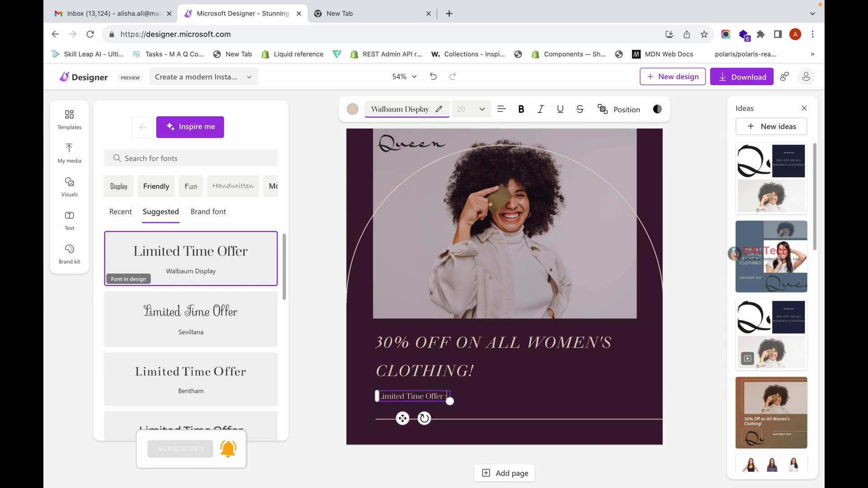
text( Vlid)
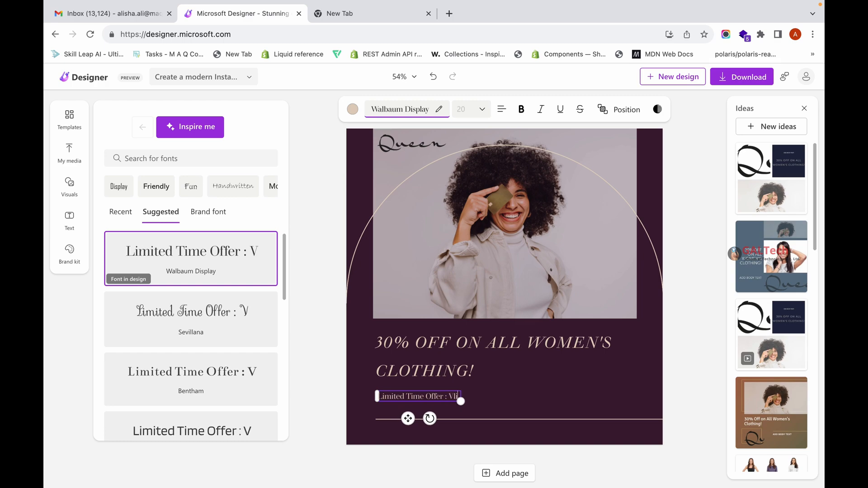
key(BackSpace)
key(BackSpace)
key(BackSpace)
text(alid till)
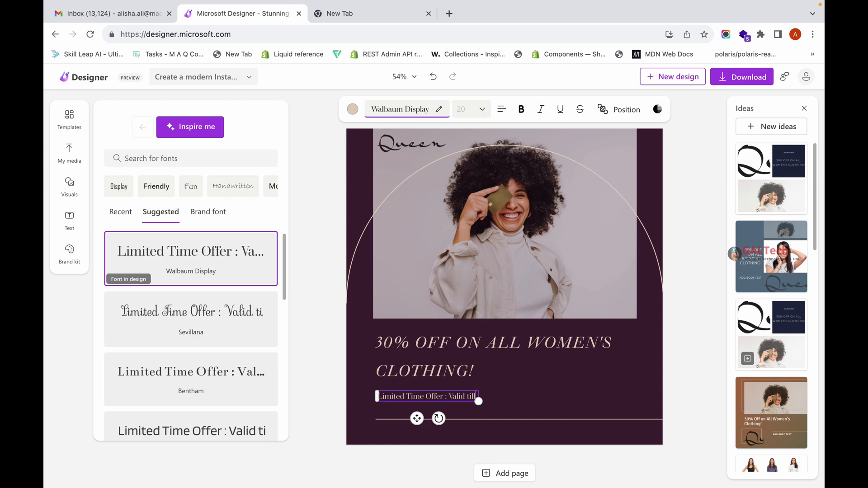
text( July 5)
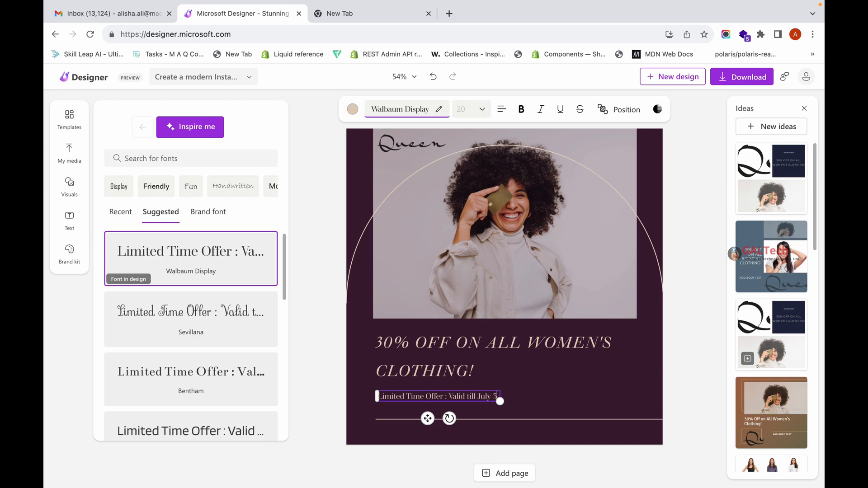
key(BackSpace)
text(30)
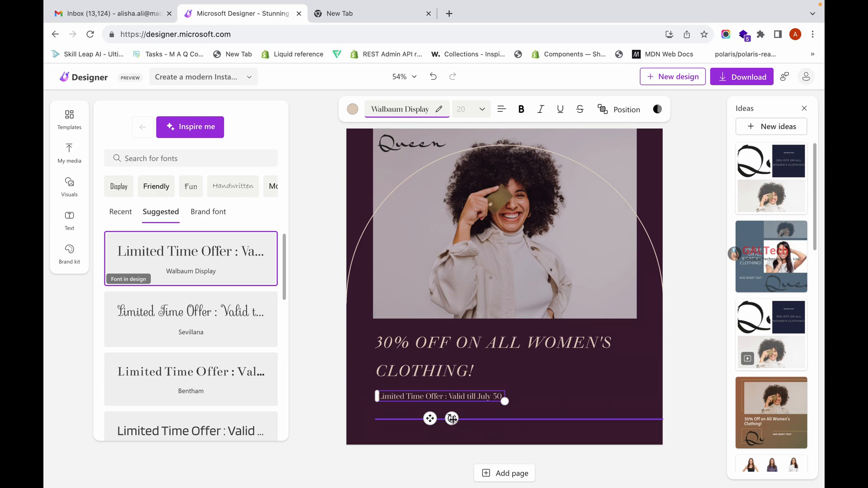
drag(452, 419, 444, 402)
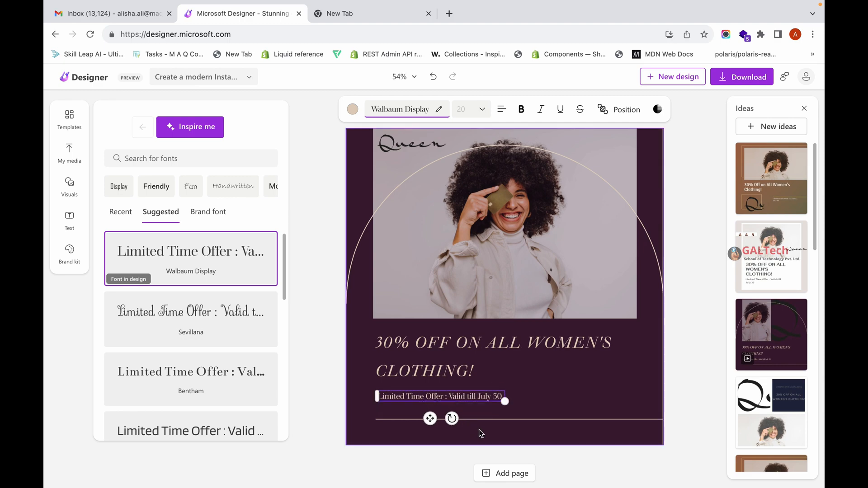
Step: Change the font of the "Limited Time Offer : Valid till July 30" line to Modak
click(470, 402)
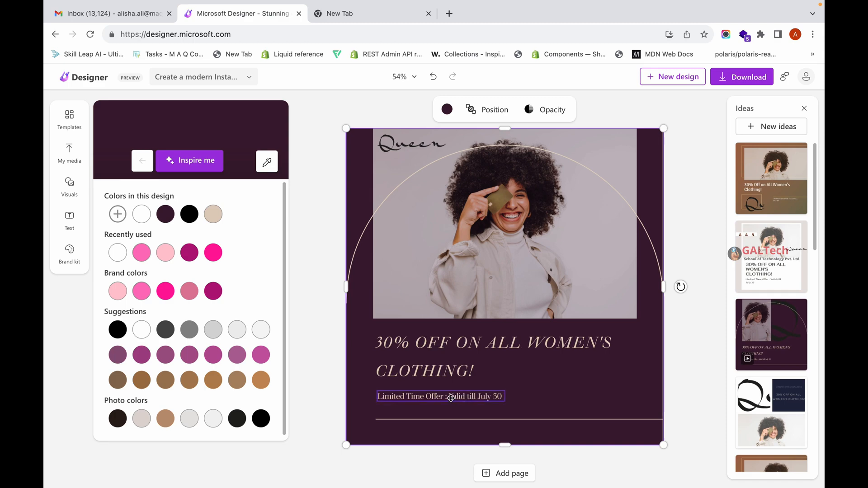
click(451, 397)
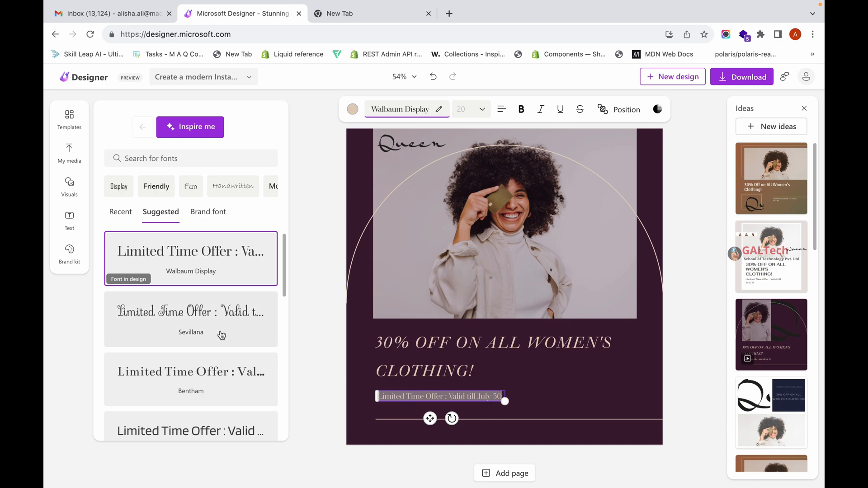
scroll(216, 384, down, 2)
scroll(215, 384, down, 1)
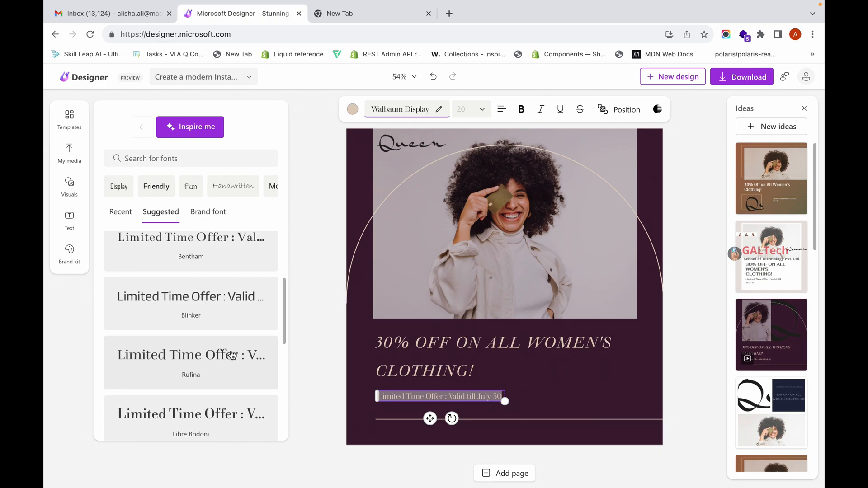
scroll(232, 355, down, 1)
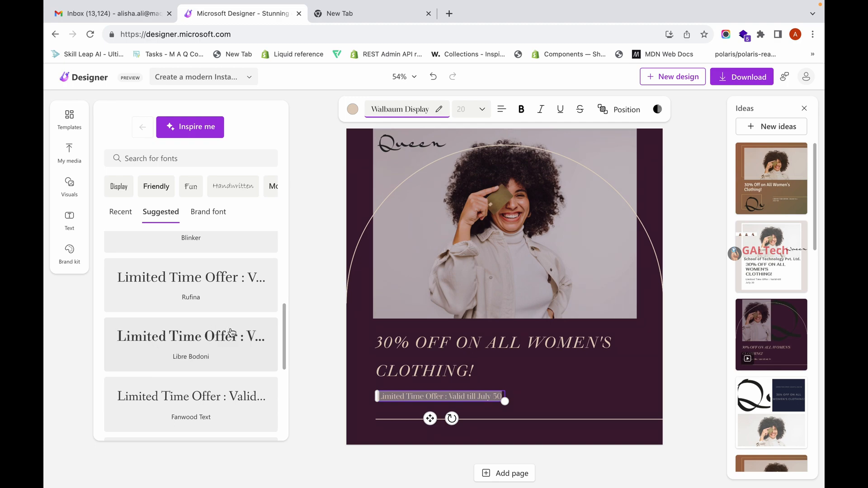
scroll(232, 333, down, 5)
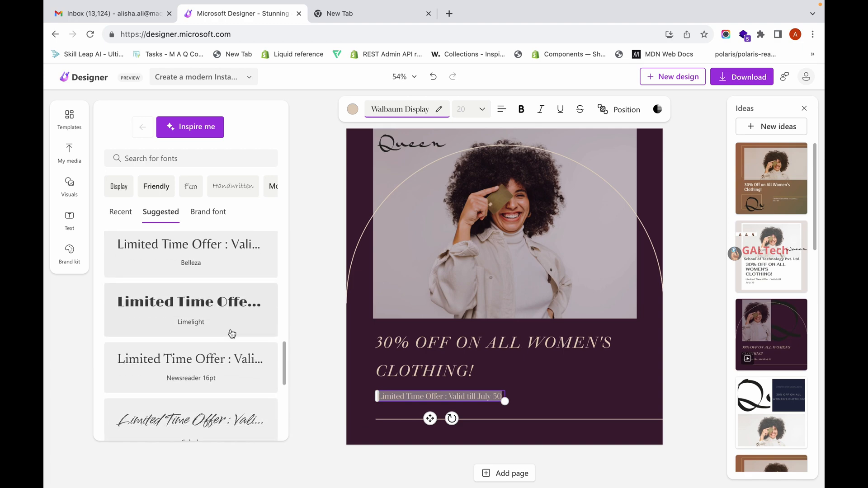
scroll(231, 333, down, 4)
scroll(232, 333, down, 1)
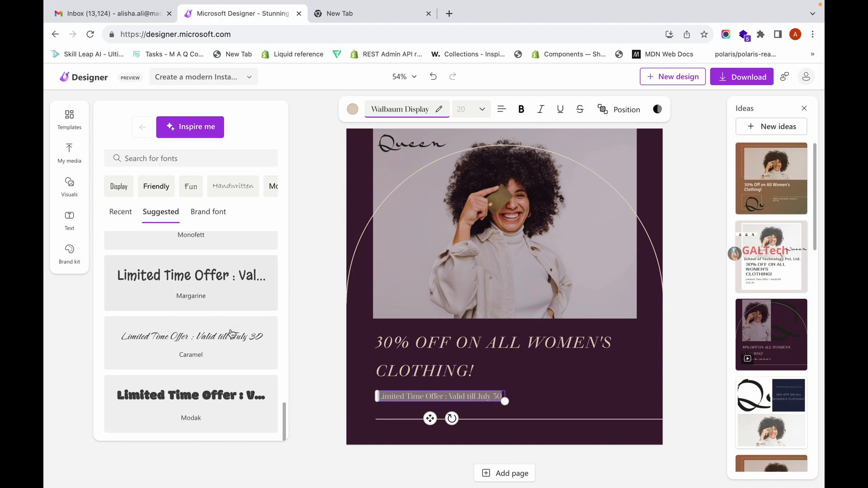
click(221, 409)
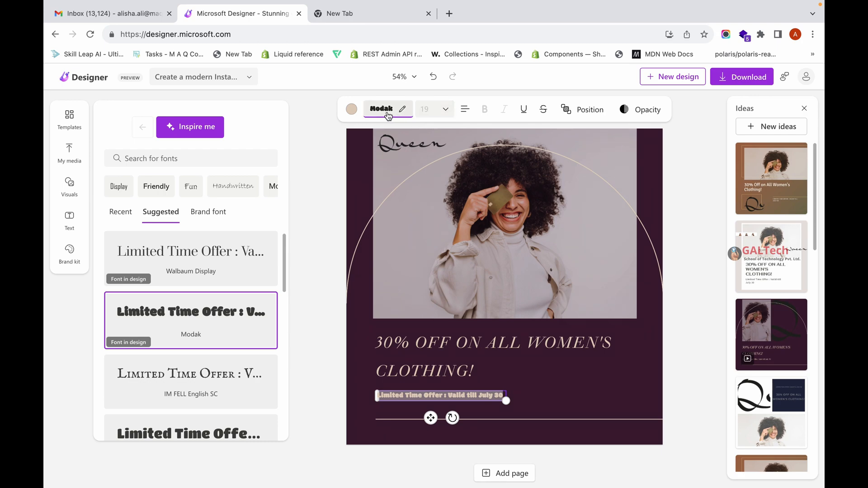
Step: Try two magenta shades on the limited-time offer line, and return its text to the design's beige
click(352, 109)
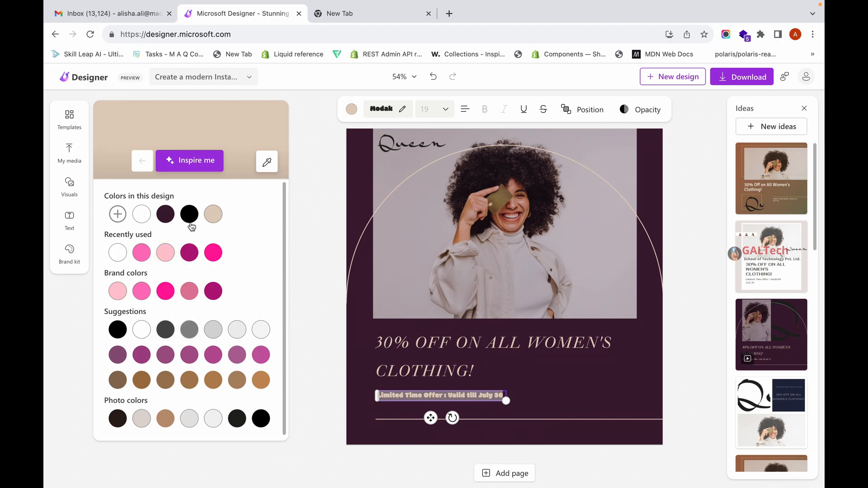
click(213, 362)
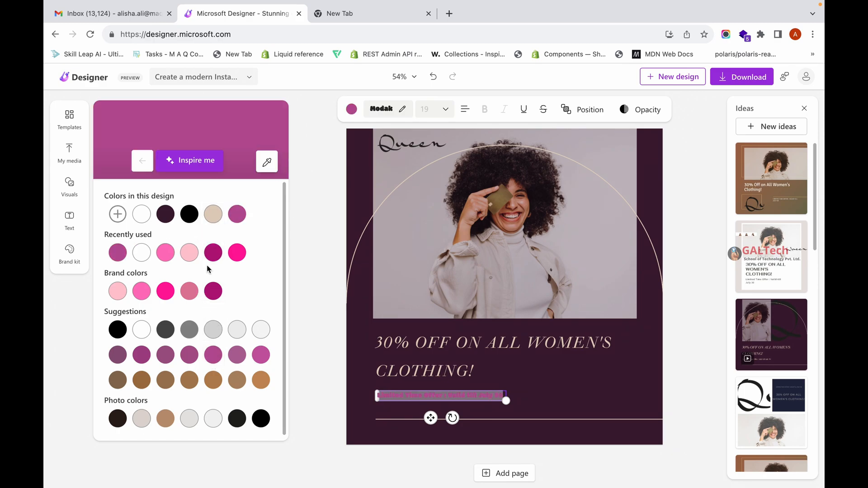
click(213, 253)
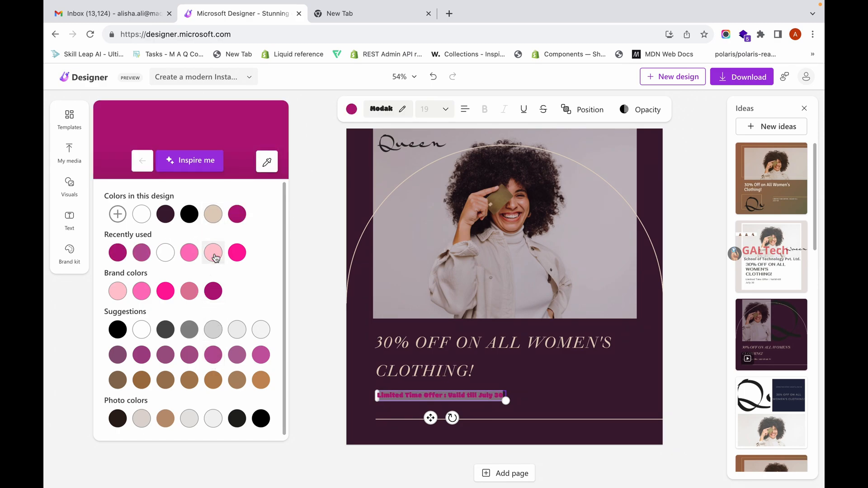
click(214, 224)
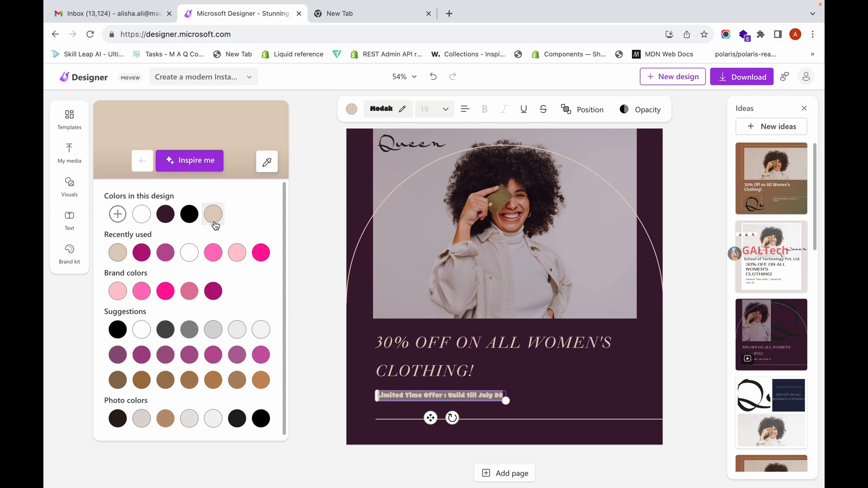
Step: Slightly enlarge the font size of the limited-time offer line
click(421, 105)
click(447, 110)
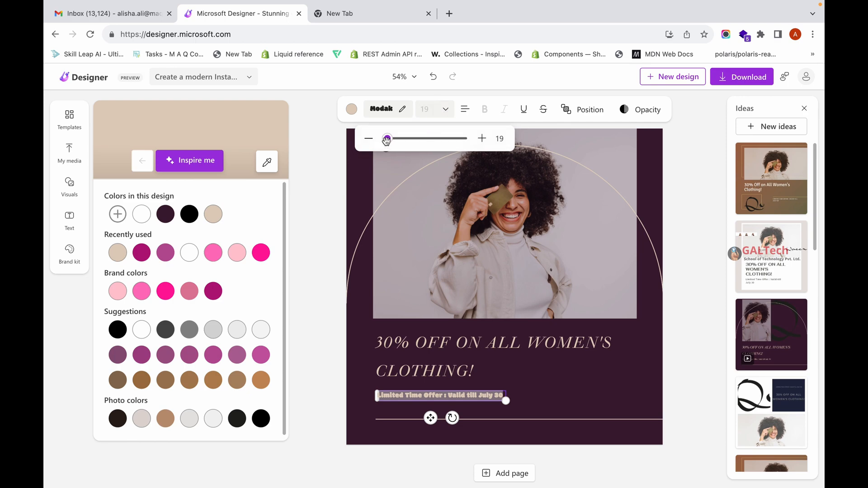
mouse_move(387, 140)
mouse_down()
mouse_move(398, 140)
mouse_move(388, 140)
mouse_up()
click(505, 373)
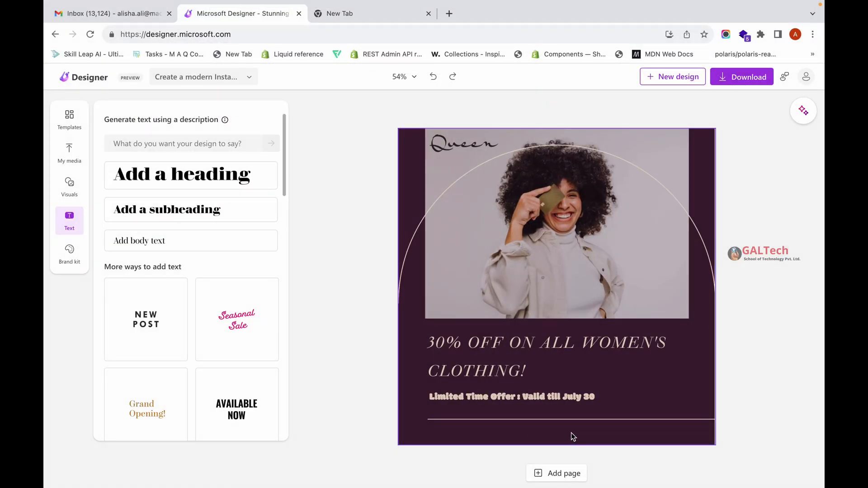
click(213, 246)
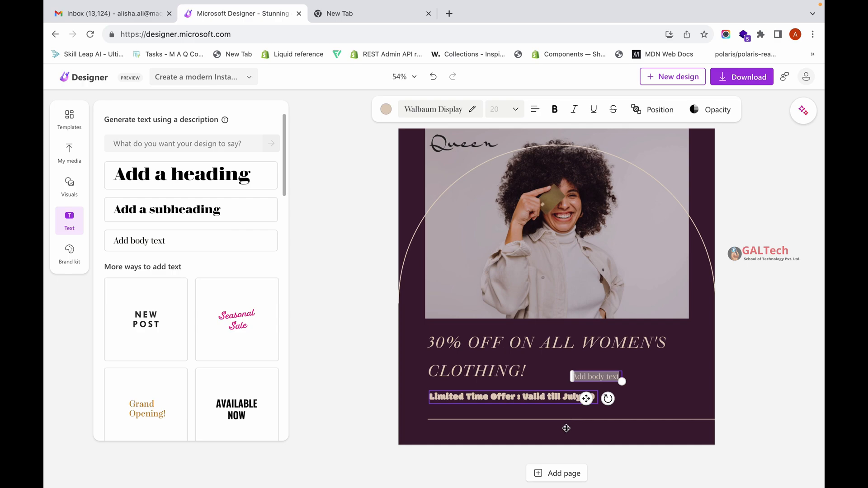
drag(599, 375, 553, 428)
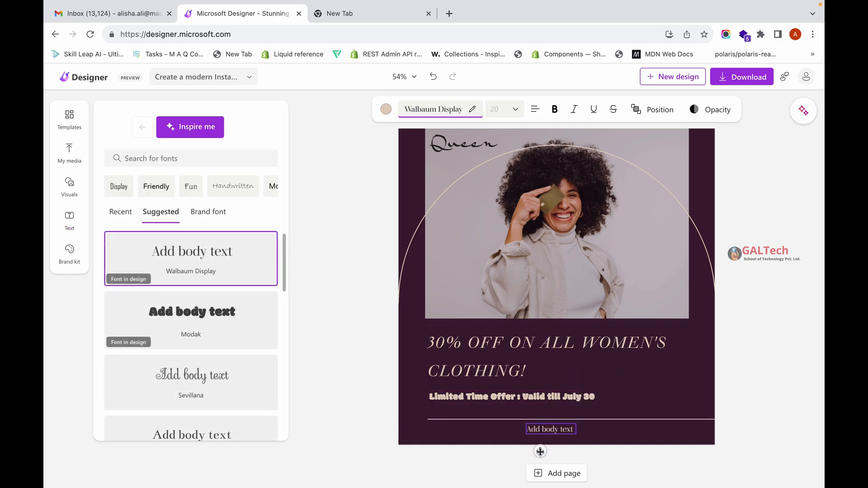
double_click(553, 427)
click(552, 427)
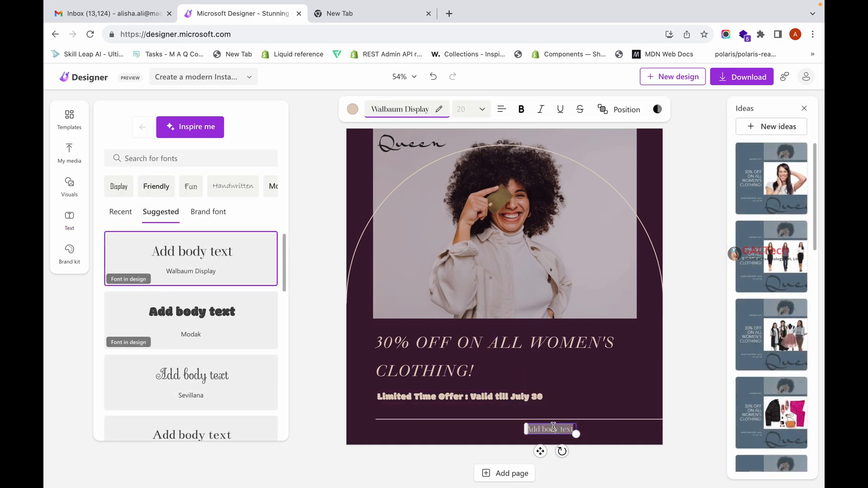
text(www.queenstore.com)
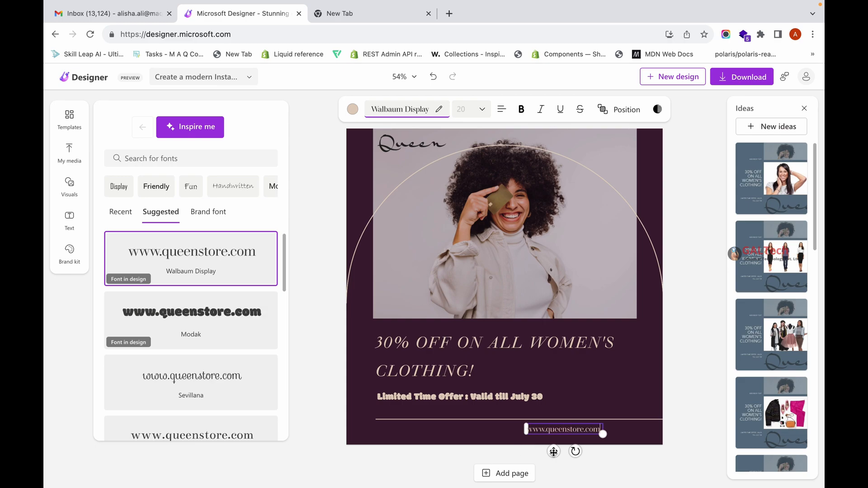
drag(552, 451, 487, 455)
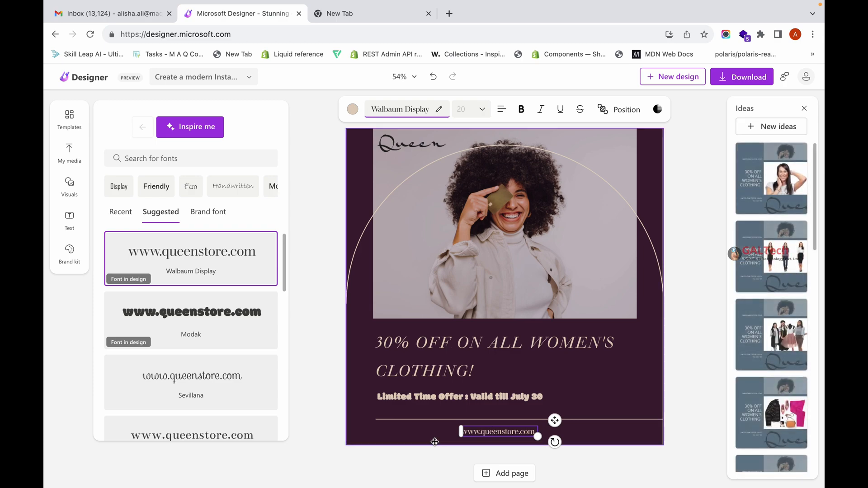
click(586, 450)
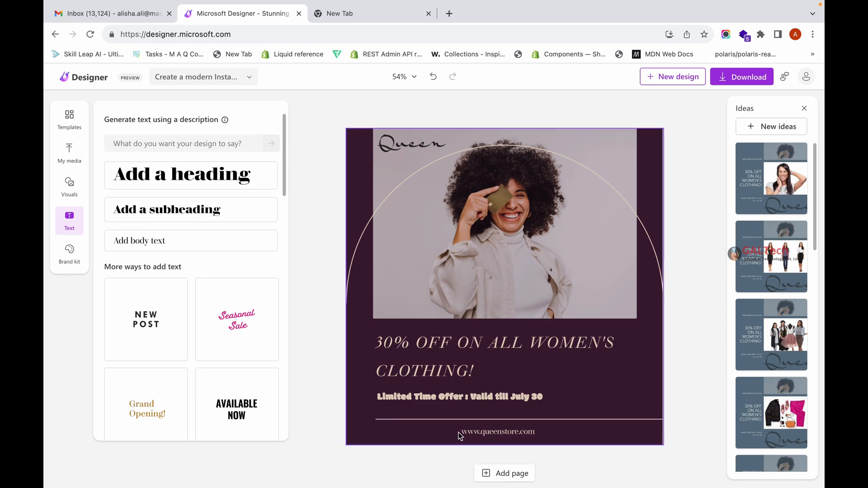
Step: Add a filled square graphic and reshape it into a wide, thin pink bar over the website address
click(73, 195)
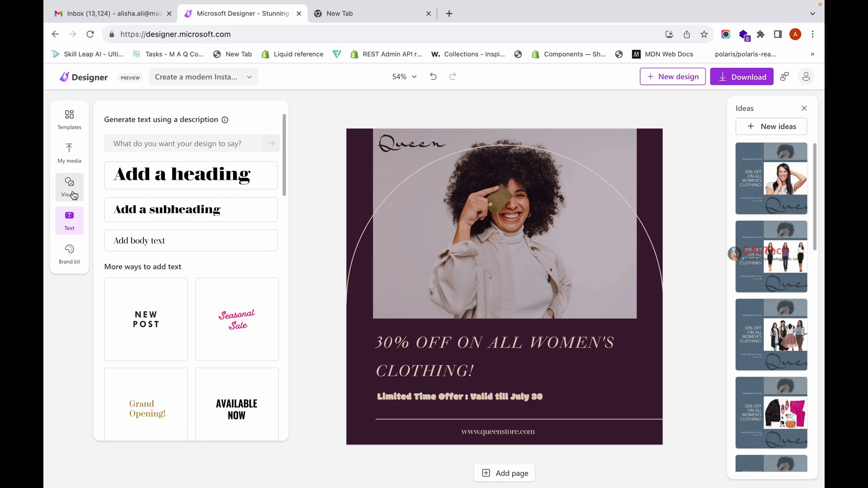
scroll(136, 250, up, 1)
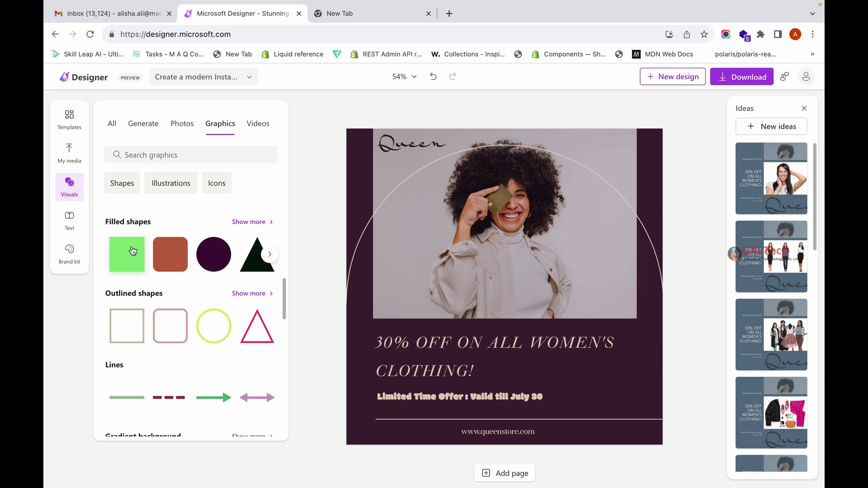
click(132, 251)
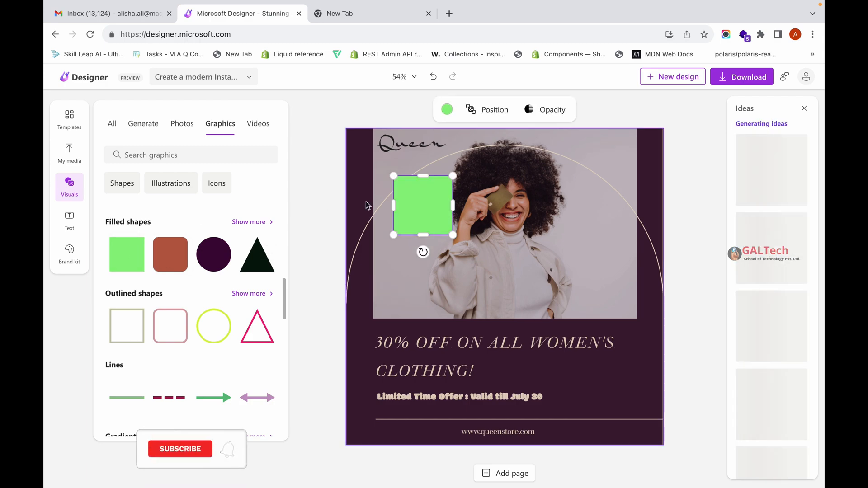
drag(424, 175, 423, 215)
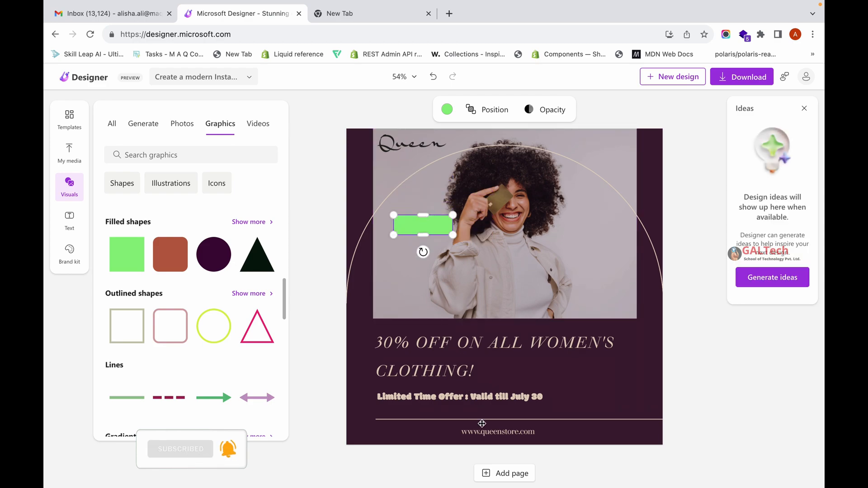
drag(423, 225, 485, 433)
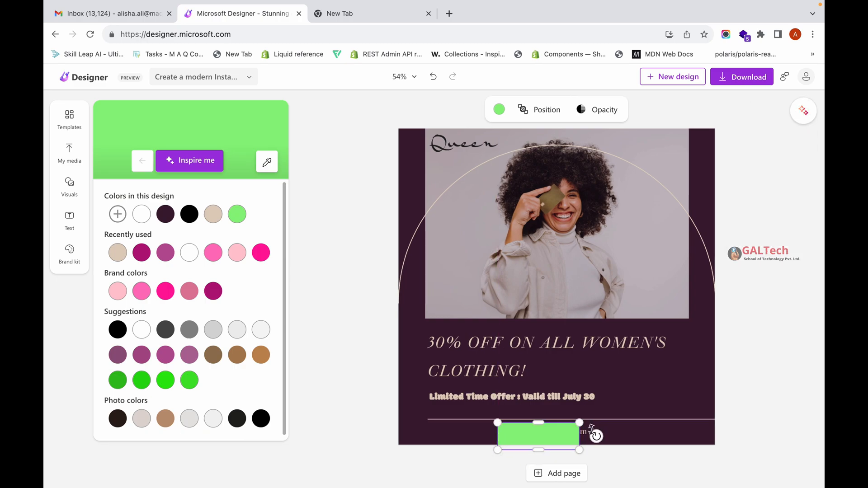
drag(590, 427, 621, 431)
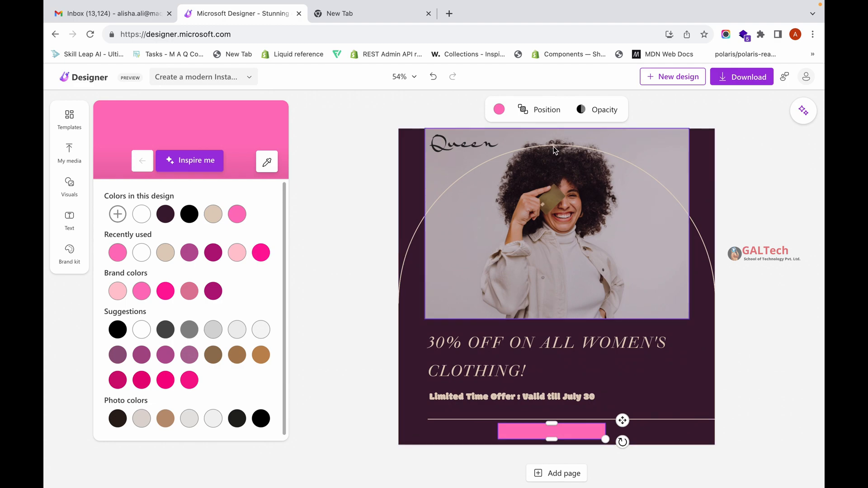
Step: Send the bar backward behind the website address and recolour it with the design's beige
click(542, 117)
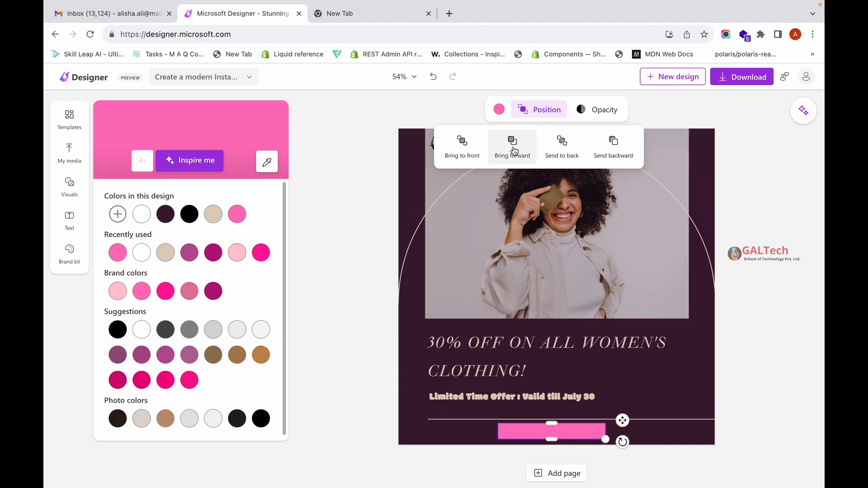
click(612, 146)
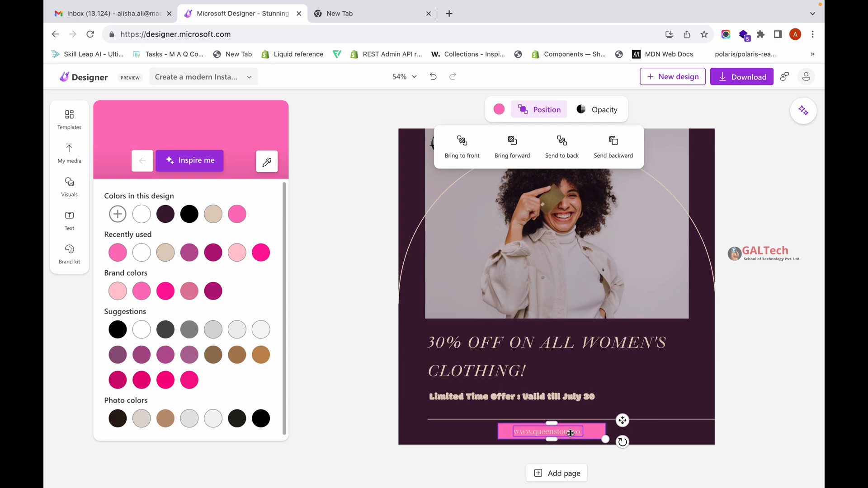
click(597, 435)
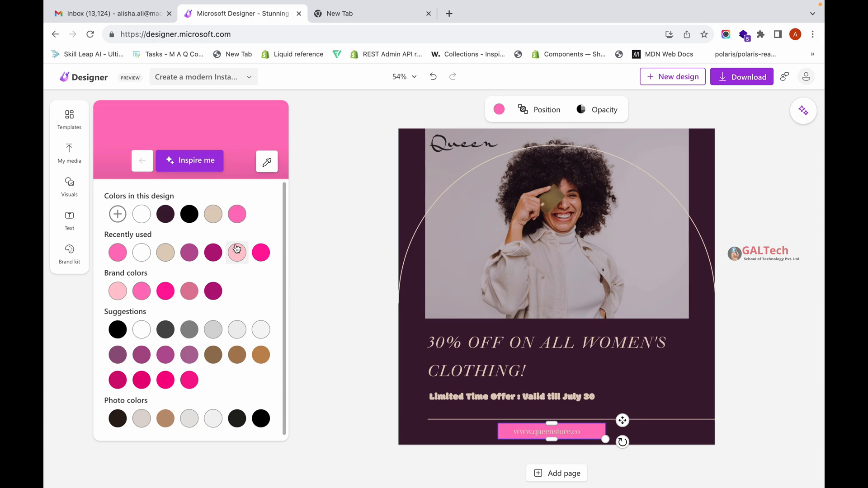
click(214, 216)
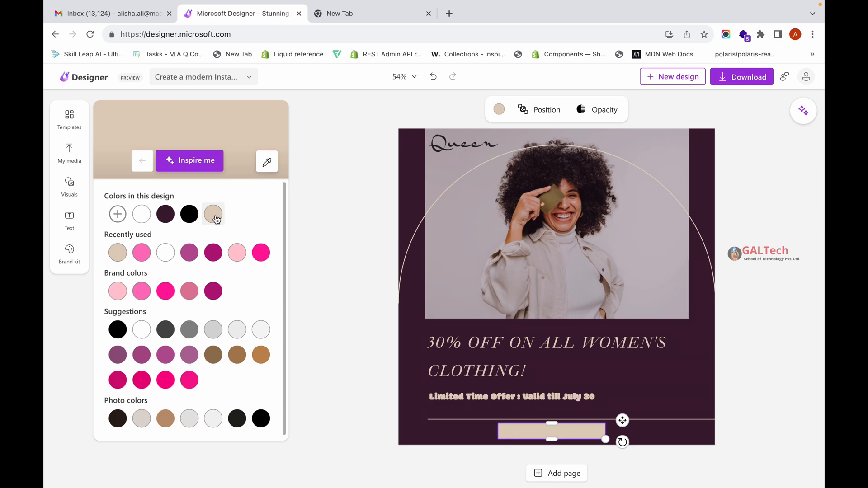
Step: Recolour the website address on the beige bar with the dark purple of the post's background
click(544, 433)
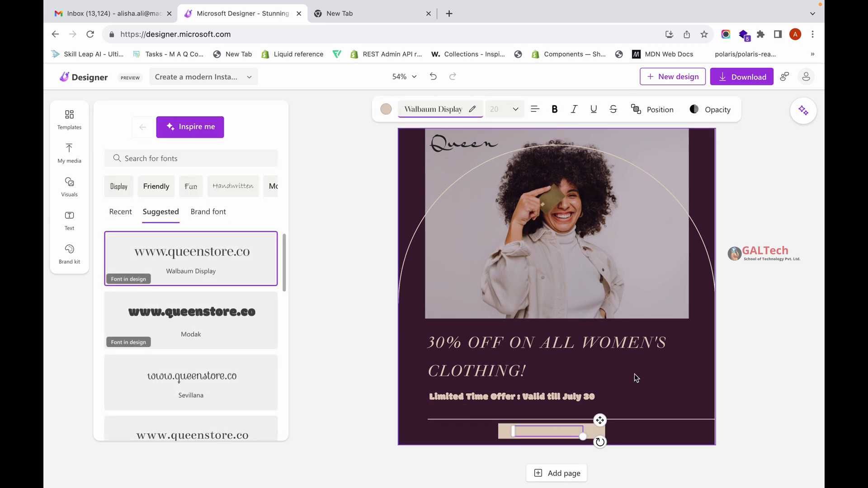
click(385, 113)
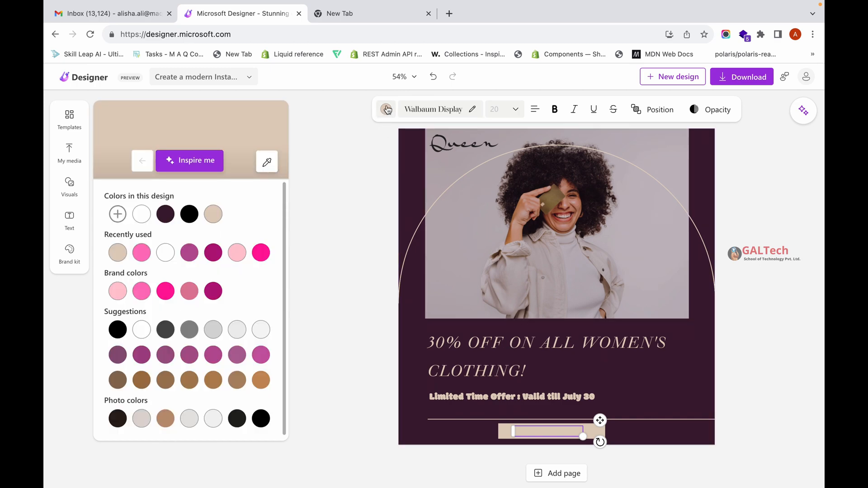
click(267, 164)
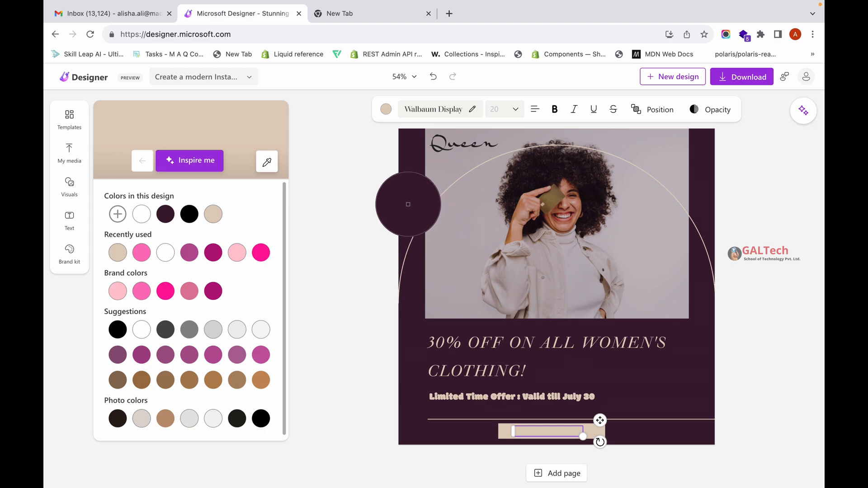
click(408, 205)
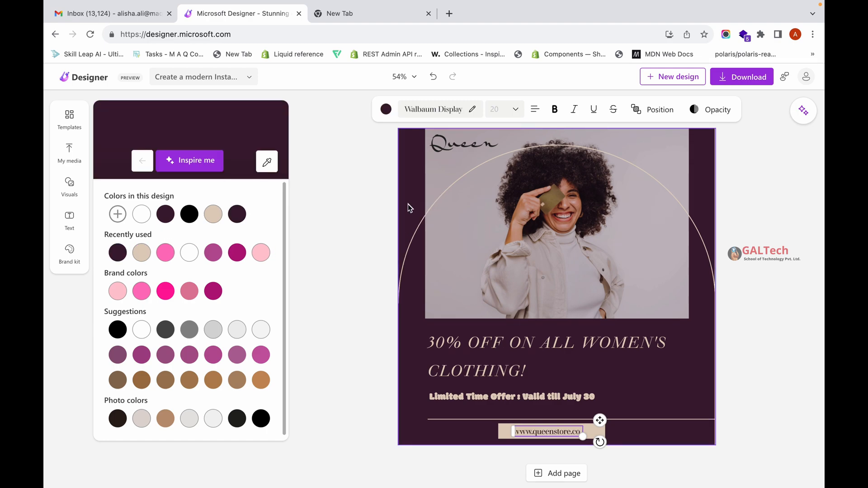
click(167, 215)
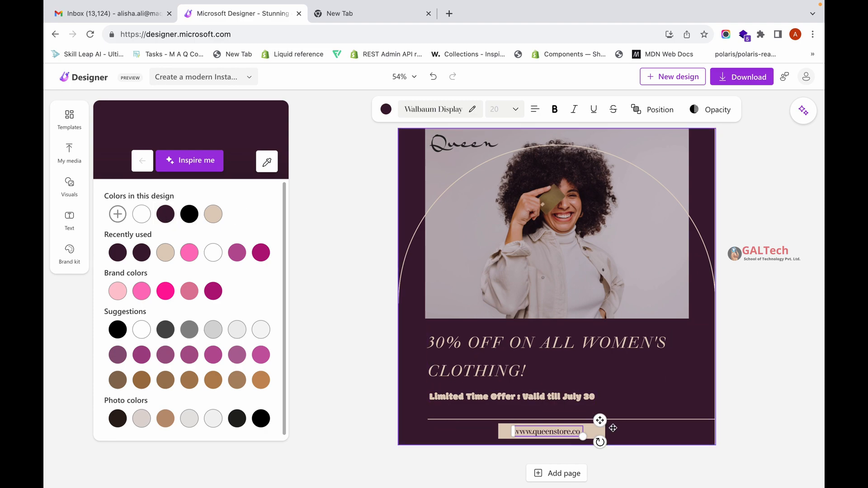
click(645, 455)
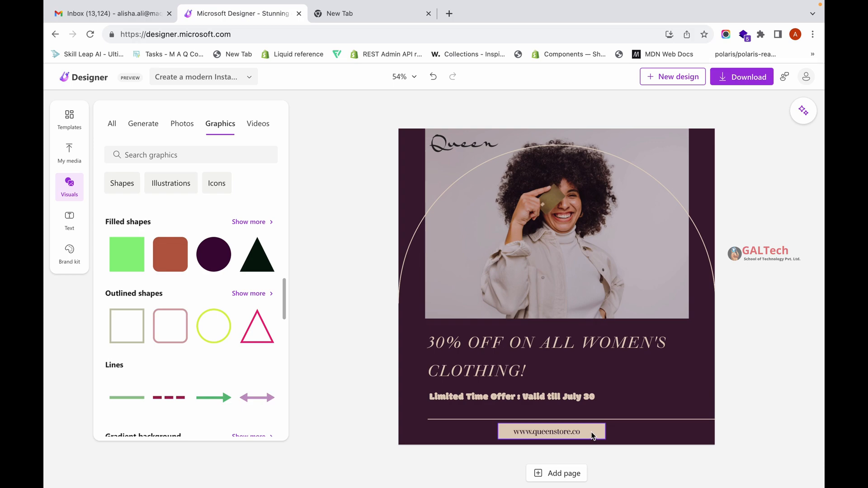
Step: Set the opacity of the beige bar behind the website address to 90%
click(573, 432)
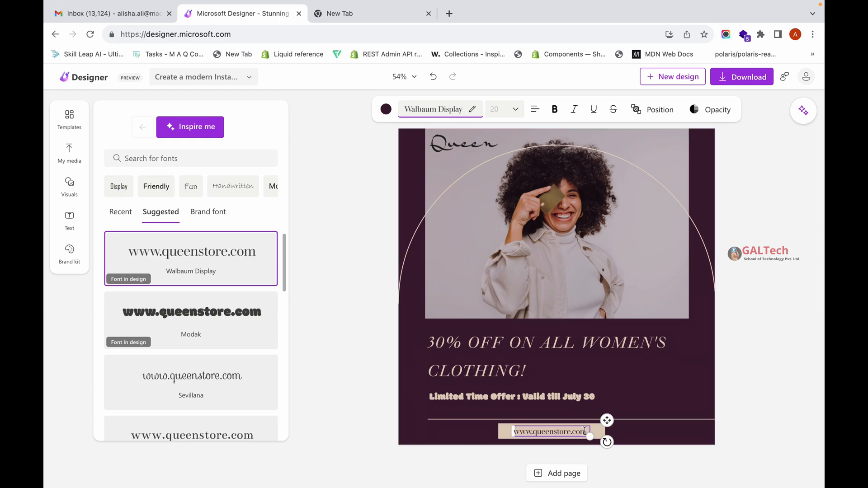
click(596, 432)
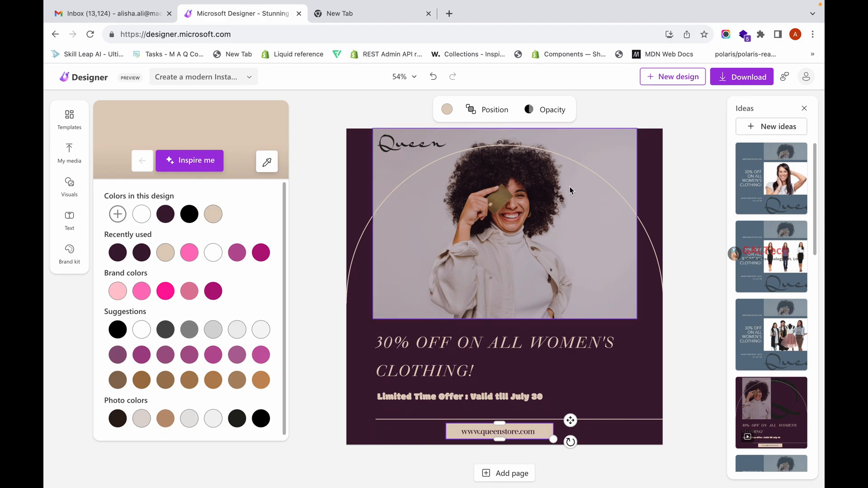
click(544, 114)
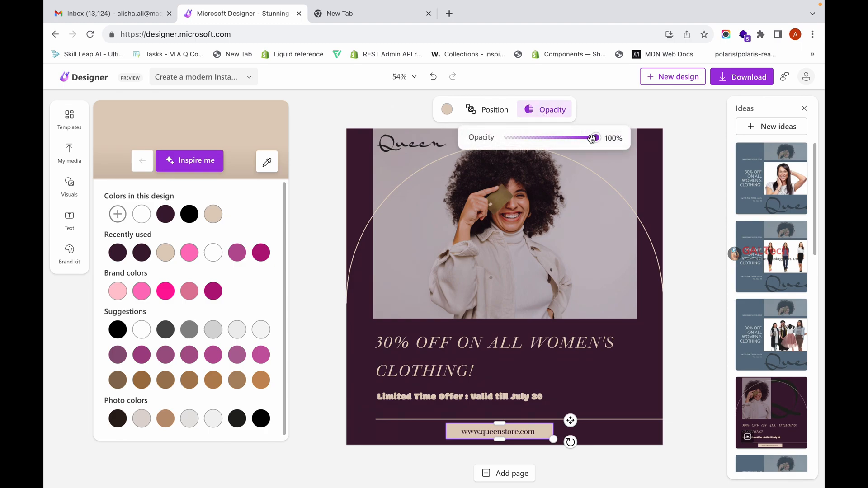
mouse_move(594, 140)
mouse_down()
mouse_move(560, 140)
mouse_move(587, 141)
mouse_up()
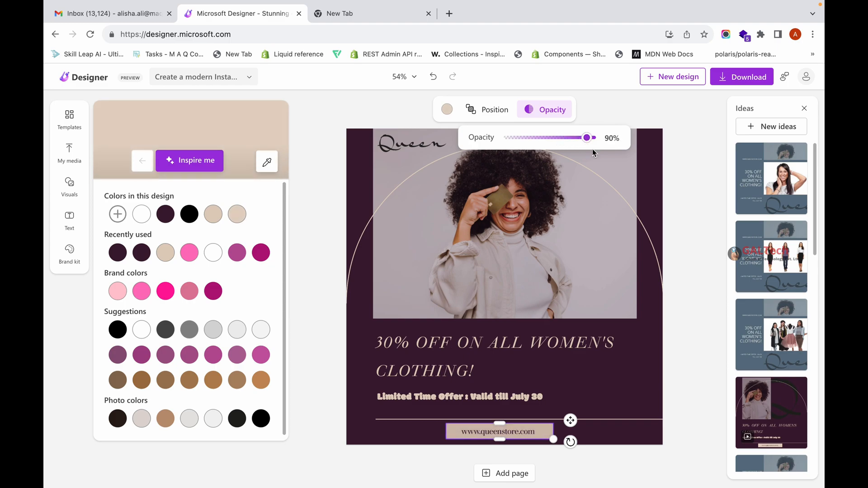
click(703, 256)
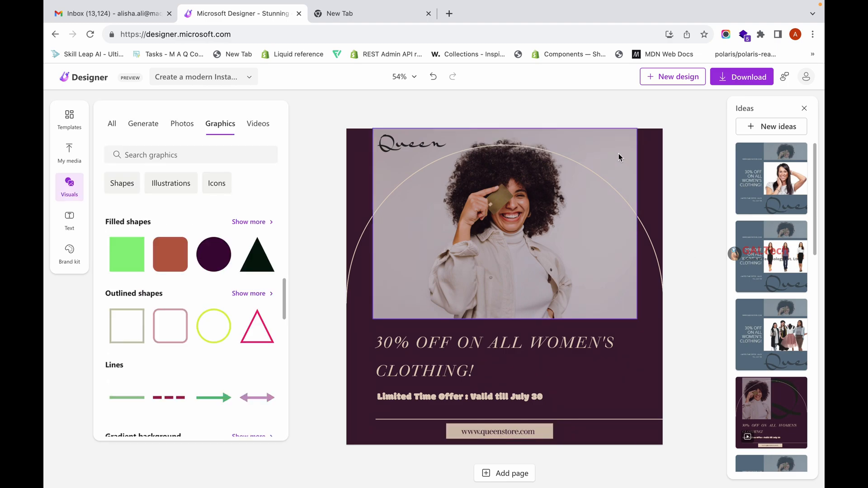
Step: Examine the file types offered for downloading the finished post
click(731, 79)
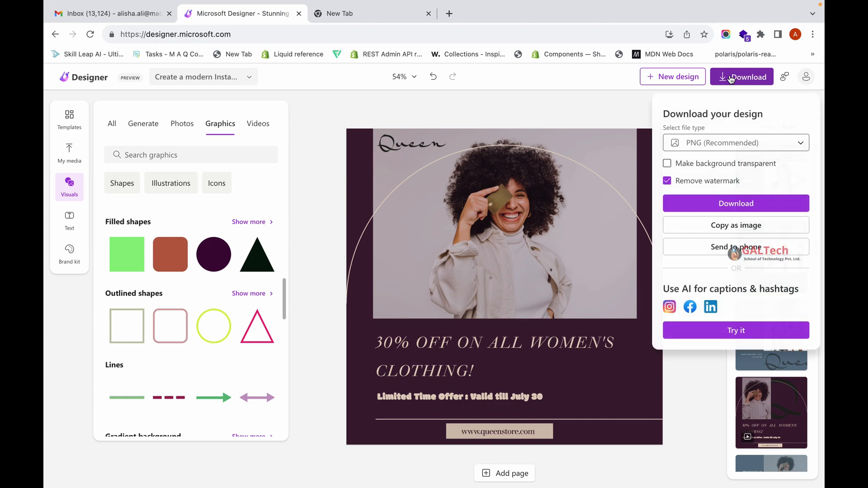
click(730, 151)
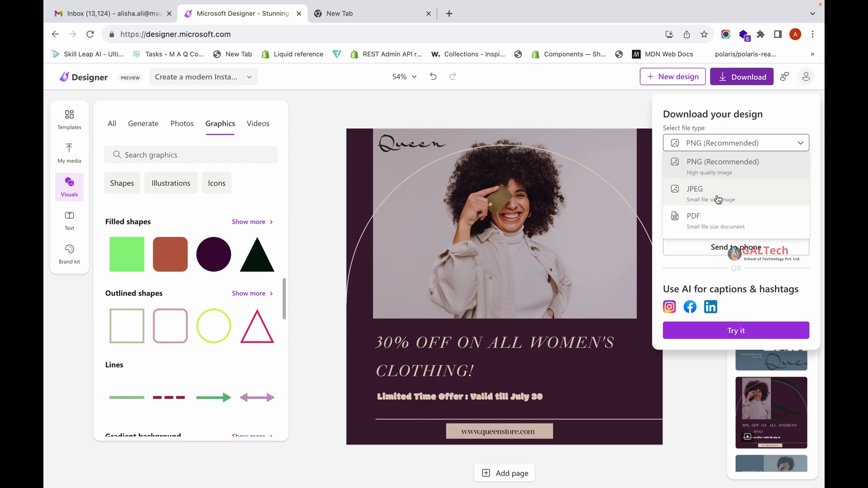
click(787, 122)
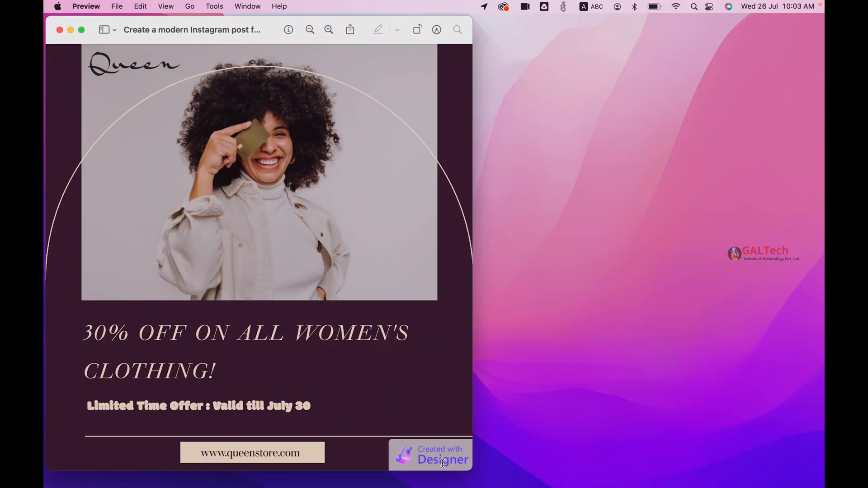
Step: Switch from Preview back to Microsoft Designer and download the post as a PNG with the watermark removed
key(ctrl+Up)
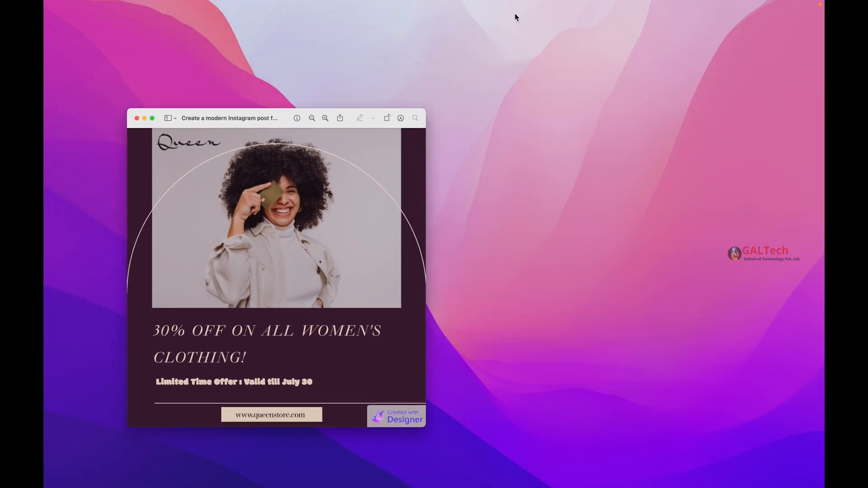
click(491, 66)
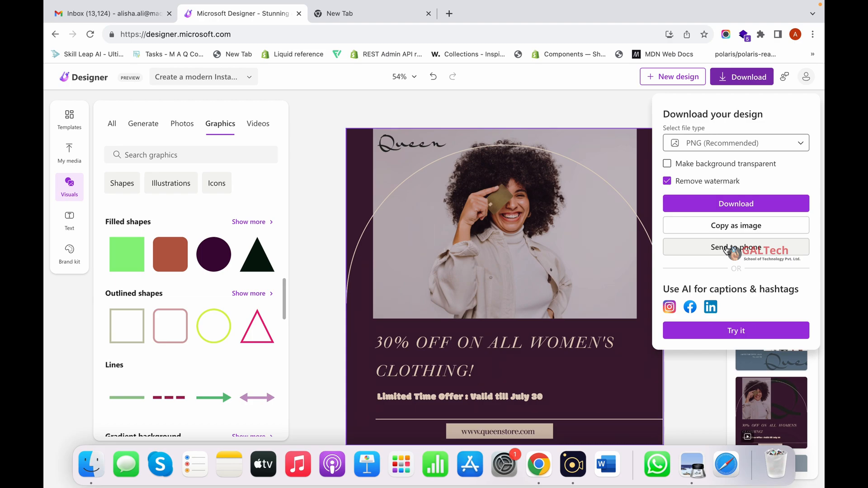
click(723, 203)
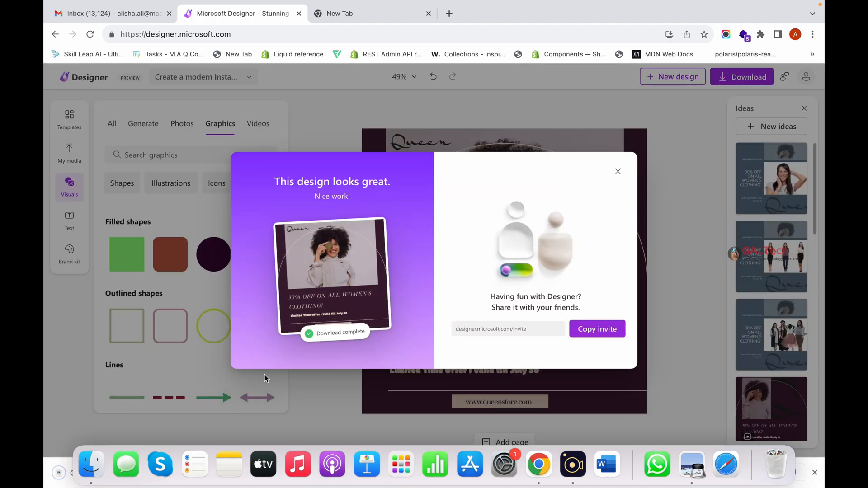
Step: Switch to Preview and compare the new watermark-free download side by side with the watermarked copy
key(ctrl+Up)
click(486, 42)
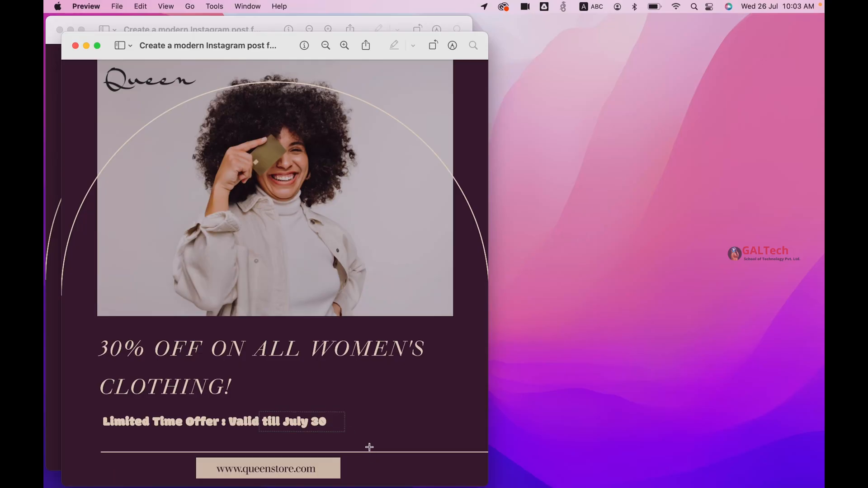
drag(138, 41, 547, 24)
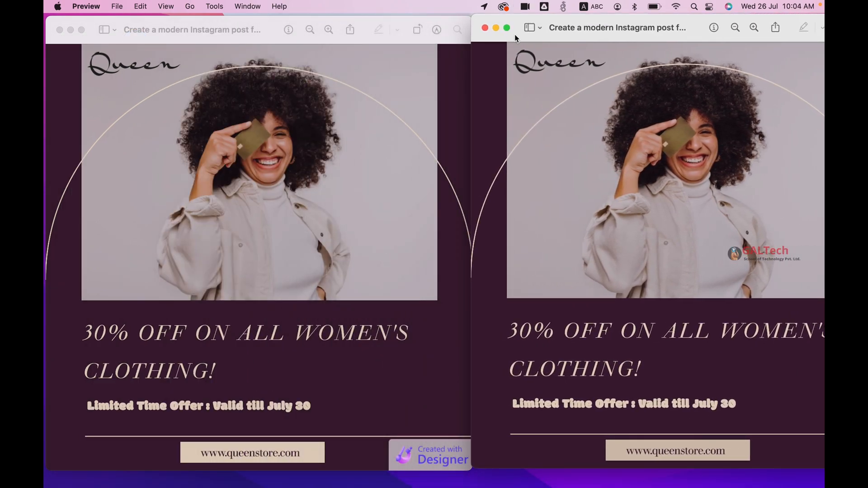
drag(515, 37, 168, 54)
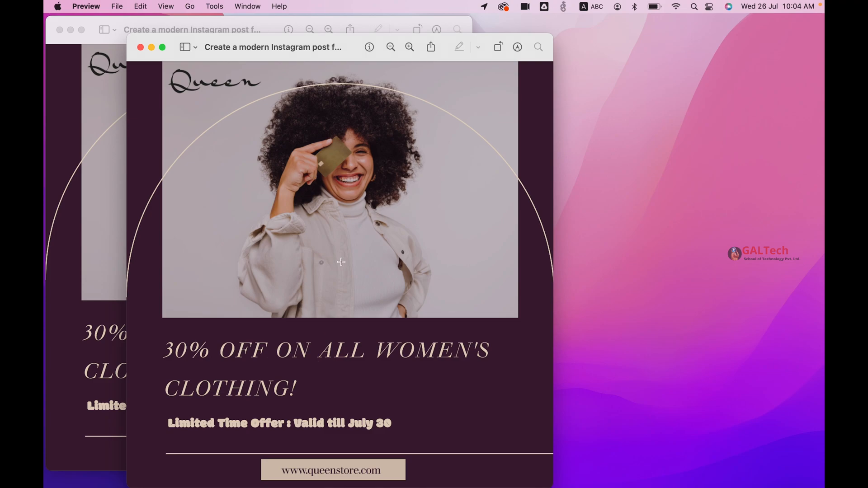
Step: Switch back to Microsoft Designer and close the download confirmation to return to the post
key(ctrl+Up)
mouse_move(504, 11)
click(491, 40)
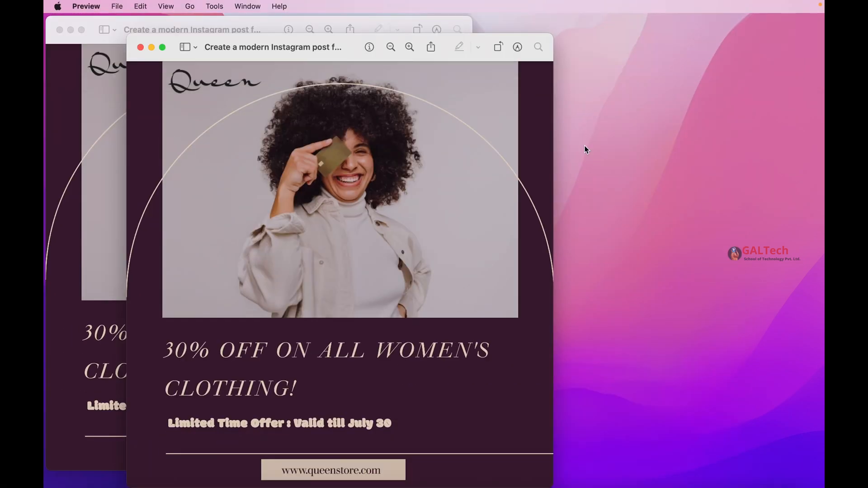
click(618, 186)
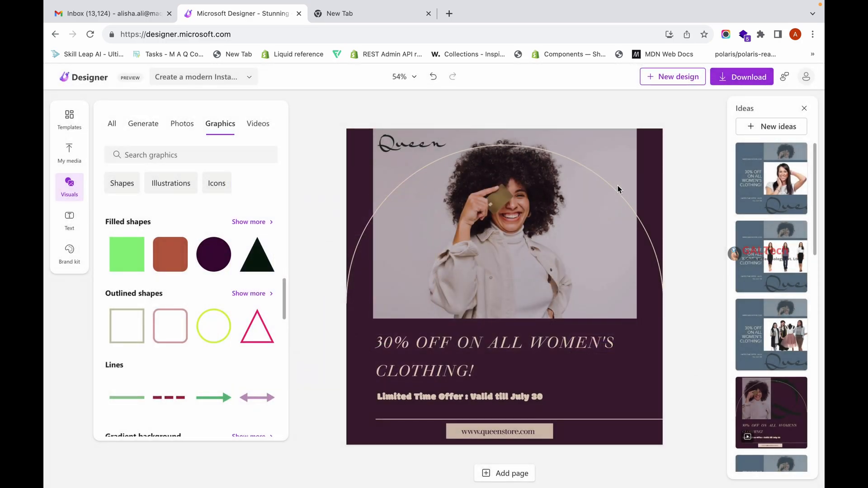